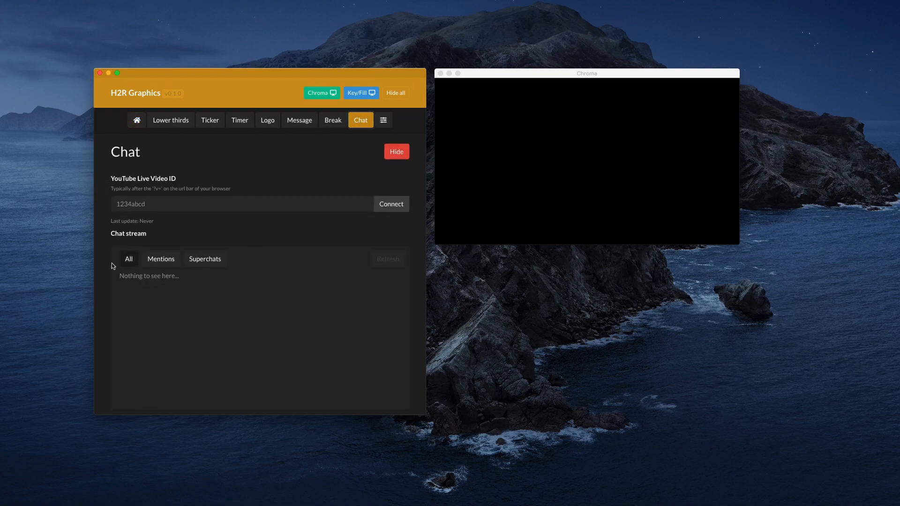
Expand the chat options and review the YouTube channel name and Google API key fields
scroll(106, 267, "down", 2)
left_click(153, 399)
scroll(105, 339, "down", 8)
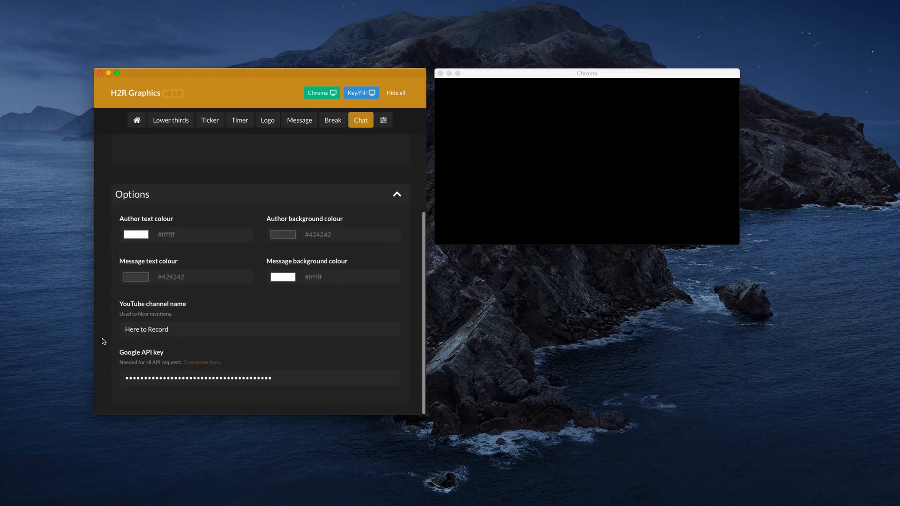
left_click_drag(193, 331, 131, 323)
left_click(178, 332)
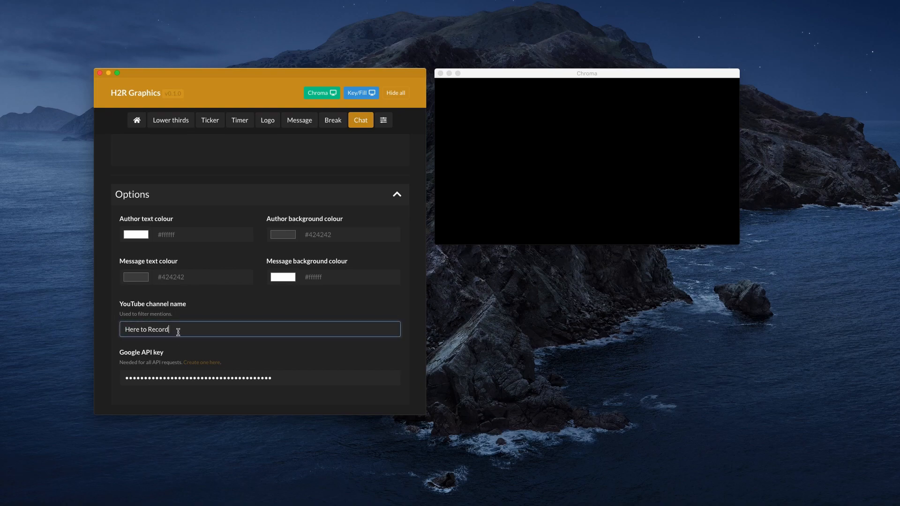
key("super+a")
left_click(111, 330)
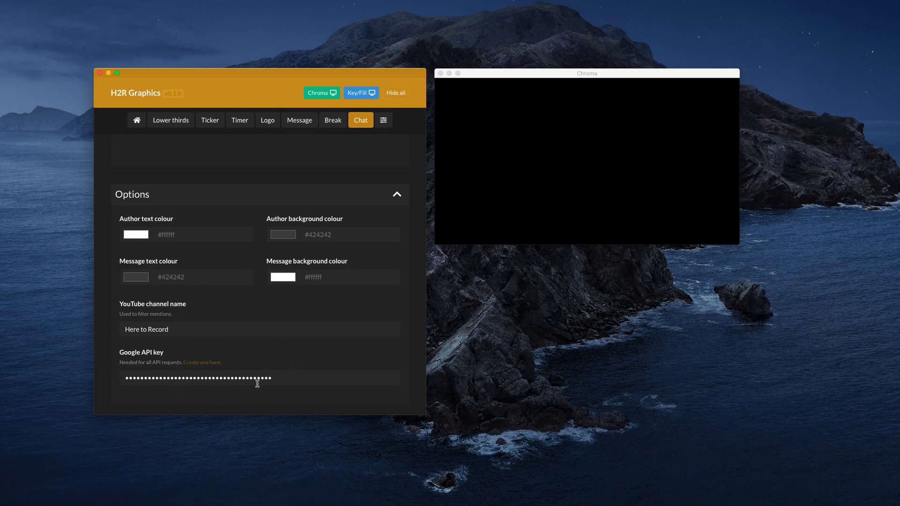
left_click(293, 378)
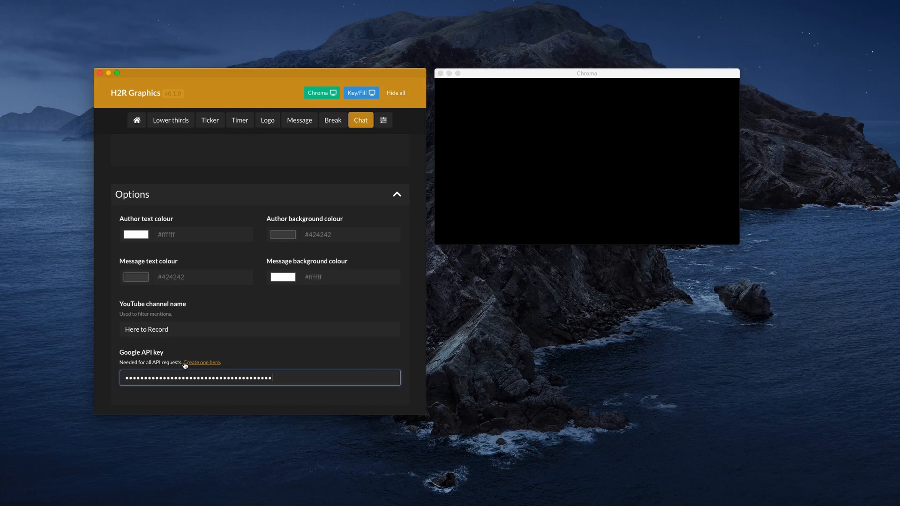
Open the guide for creating a Google API key, read through its instructions, and return to H2R Graphics
left_click(202, 363)
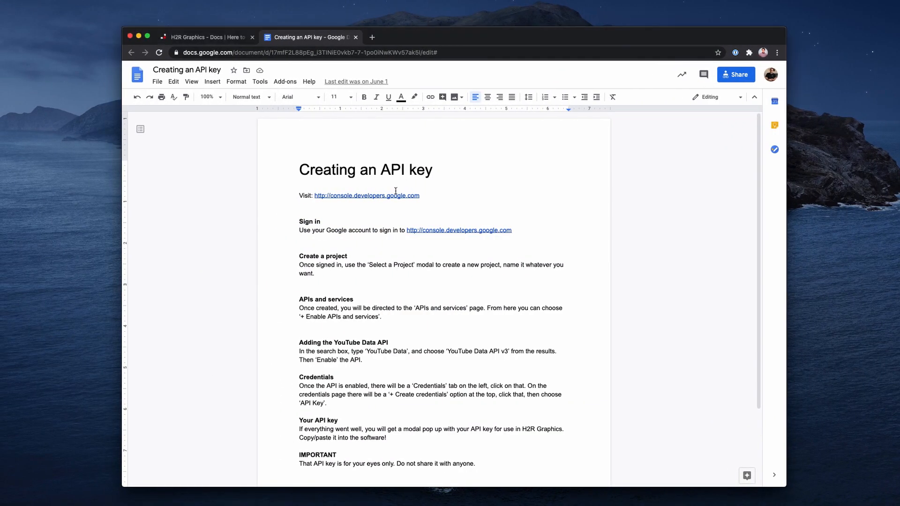
scroll(396, 191, "down", 5)
scroll(394, 187, "up", 4)
left_click_drag(298, 135, 510, 447)
left_click(352, 248)
key("ctrl+Right")
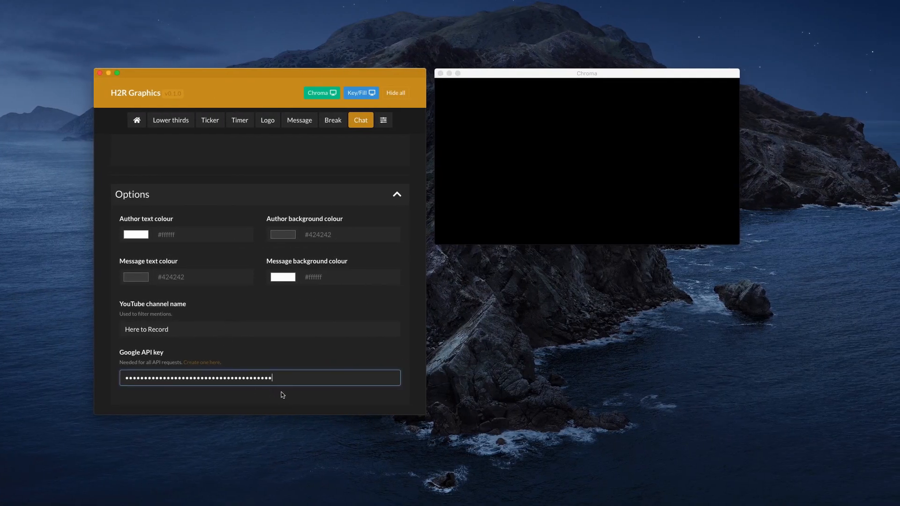
left_click(406, 346)
Copy the video ID LvFEYwK2dPc from the YouTube live page's address into YouTube Live Video ID and connect the chat
scroll(406, 346, "up", 8)
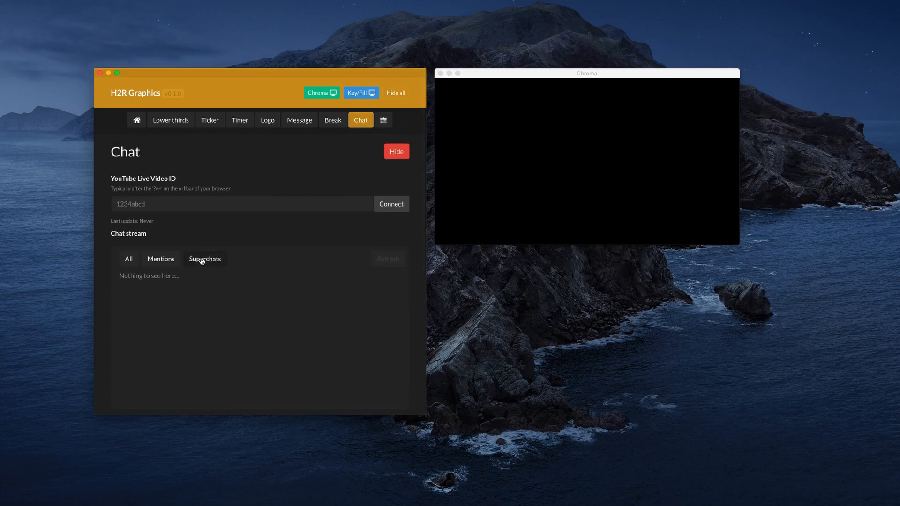
left_click(155, 205)
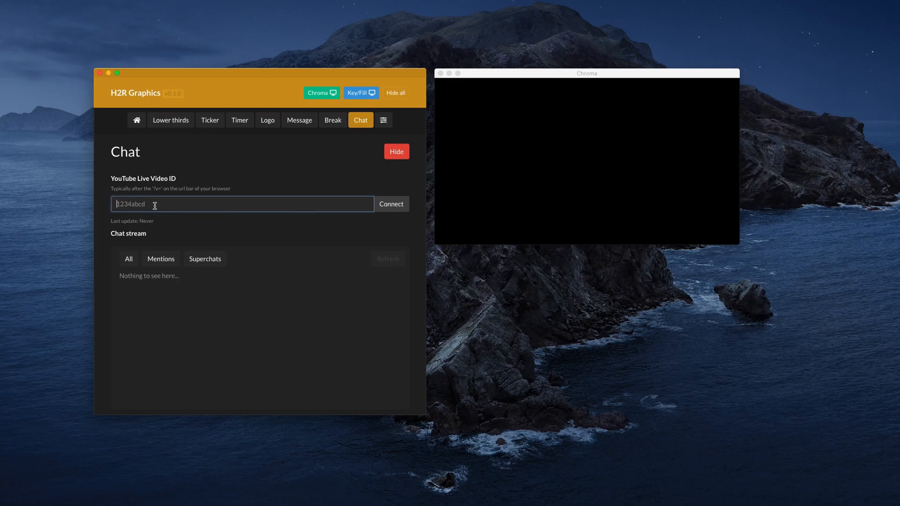
left_click_drag(675, 505, 630, 262)
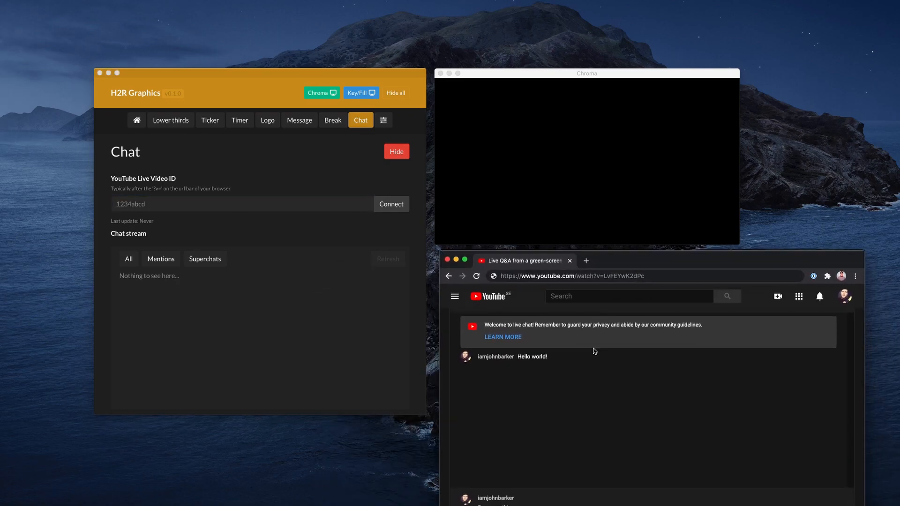
left_click(608, 278)
left_click_drag(605, 278, 652, 277)
key("super+c")
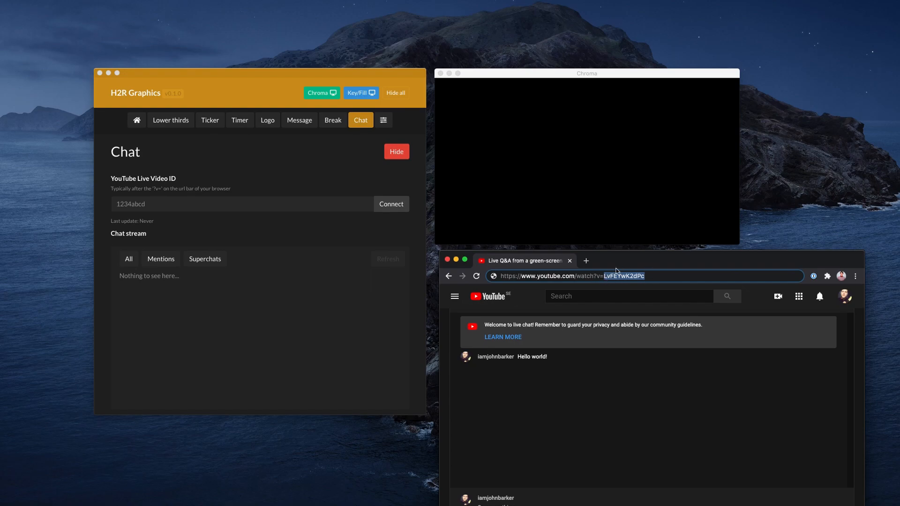
left_click(145, 204)
key("super+v")
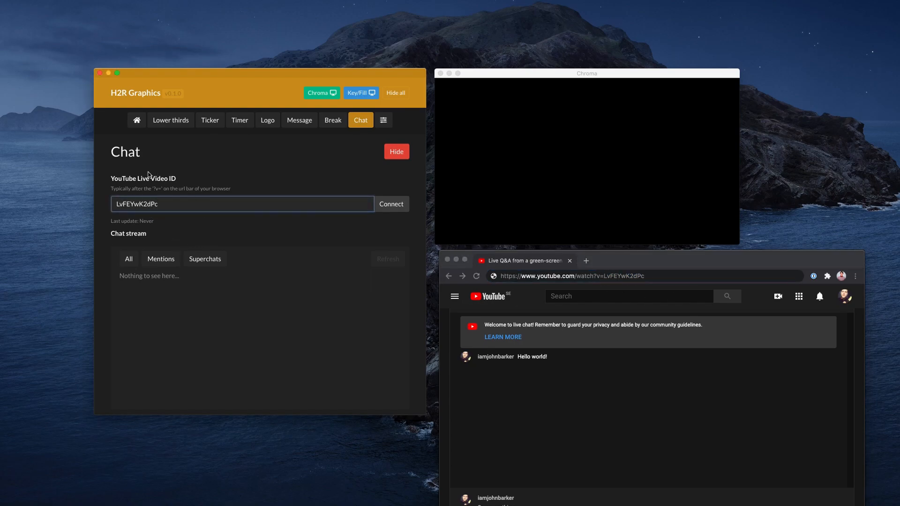
left_click(400, 205)
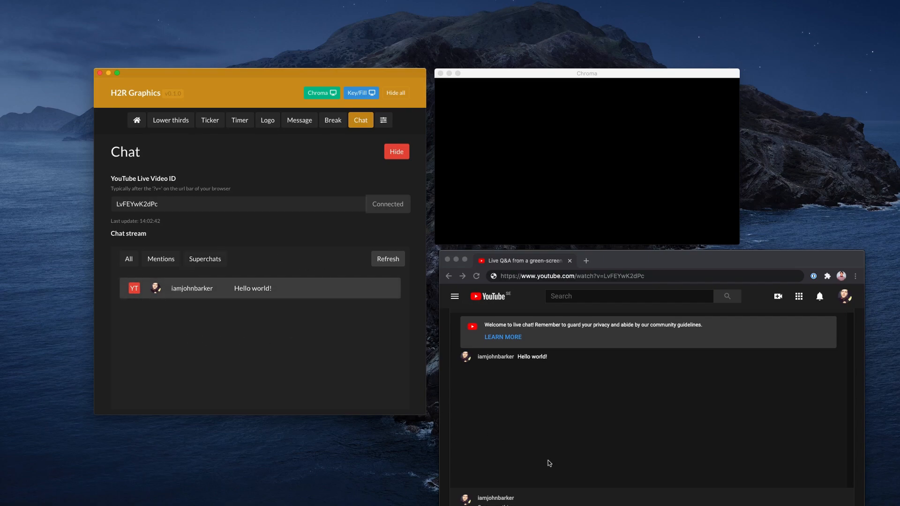
Post "Say something else" in the YouTube live chat and refresh the chat stream in H2R Graphics
scroll(444, 441, "down", 1)
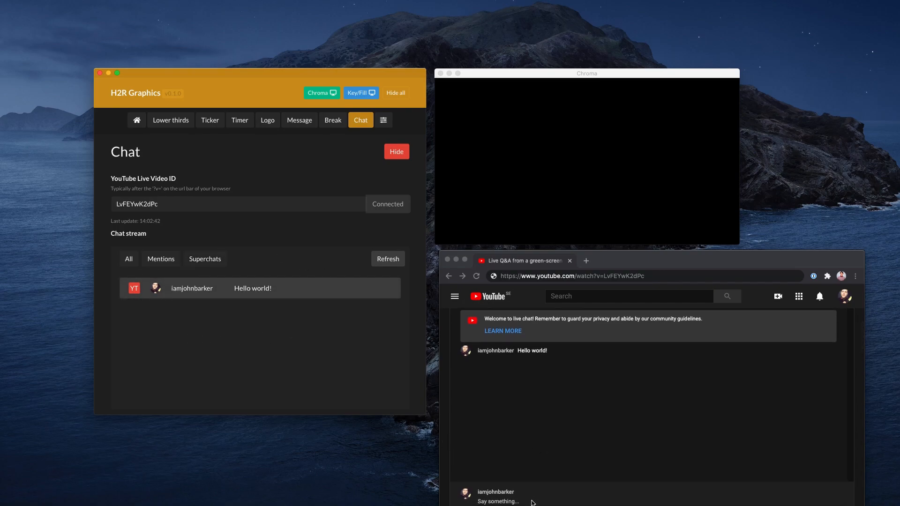
left_click(516, 502)
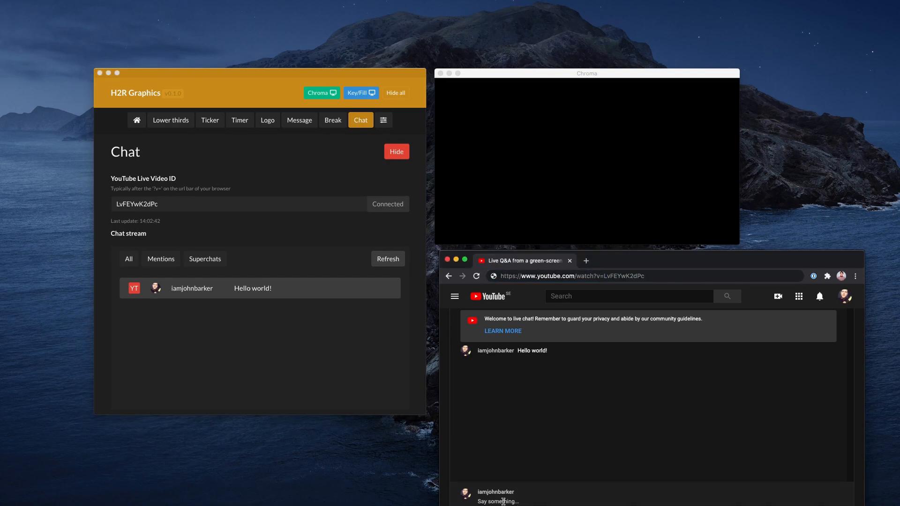
type("Say something else")
key("Return")
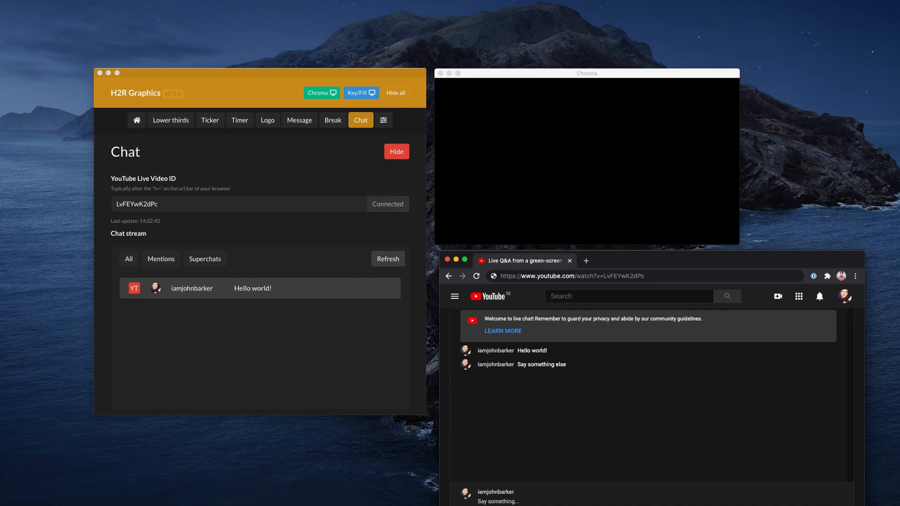
left_click(386, 260)
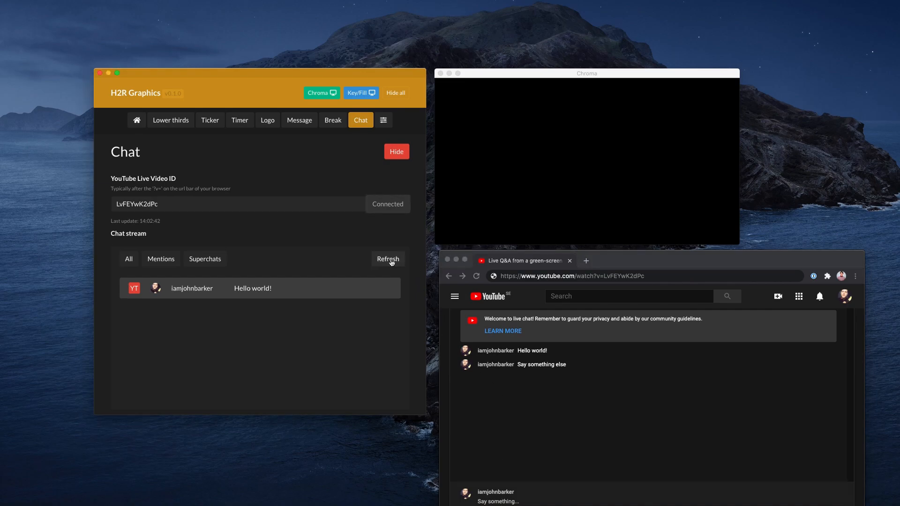
left_click(390, 261)
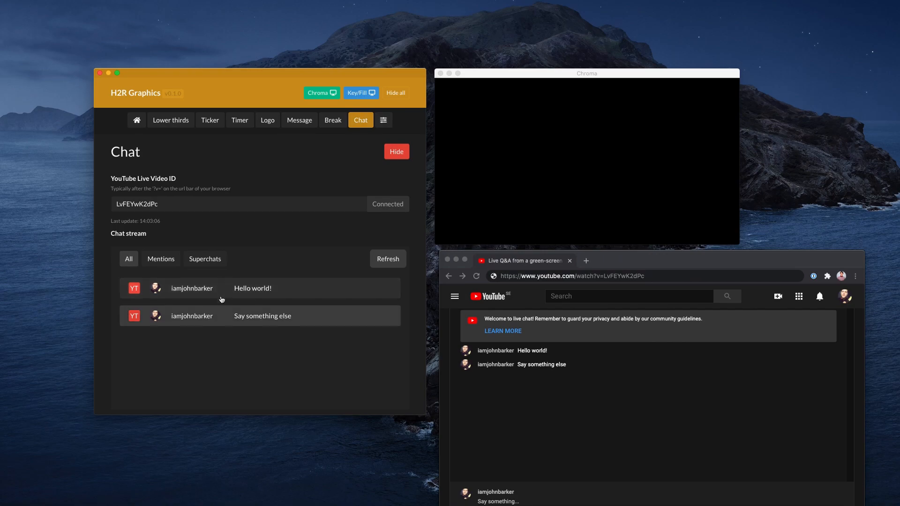
Show the chat message "Hello world!" on the Chroma output, followed by "Say something else"
left_click(272, 290)
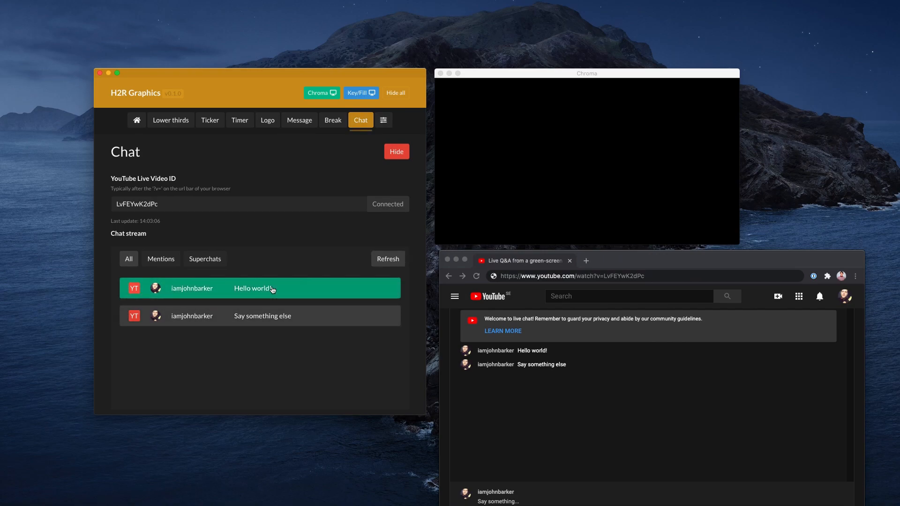
left_click(588, 104)
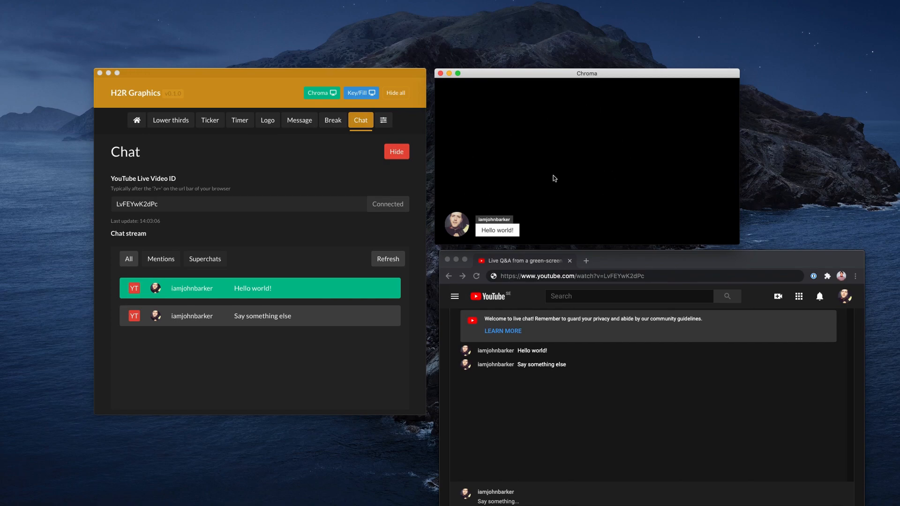
left_click_drag(302, 90, 302, 89)
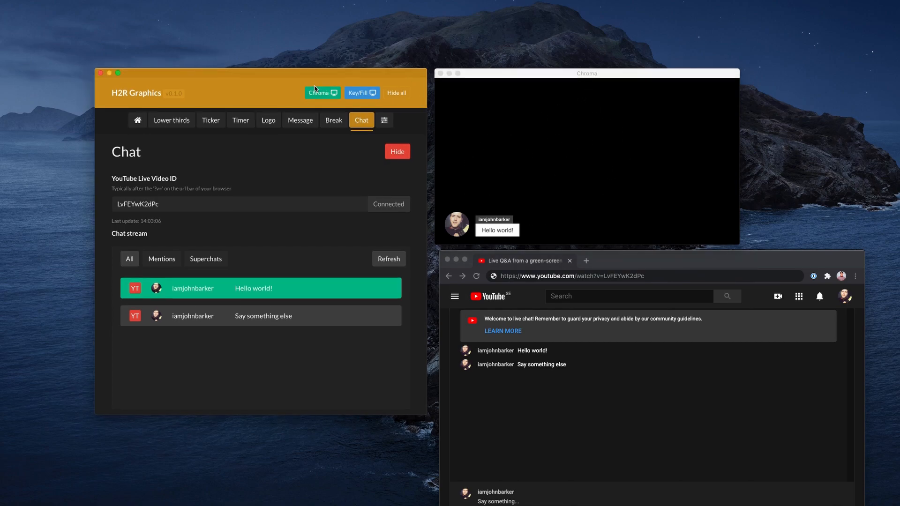
left_click_drag(581, 76, 581, 73)
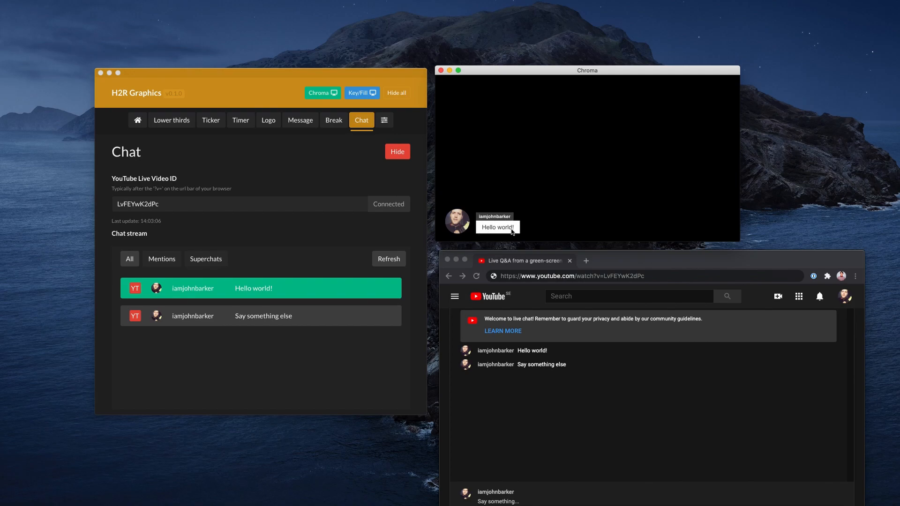
left_click(239, 328)
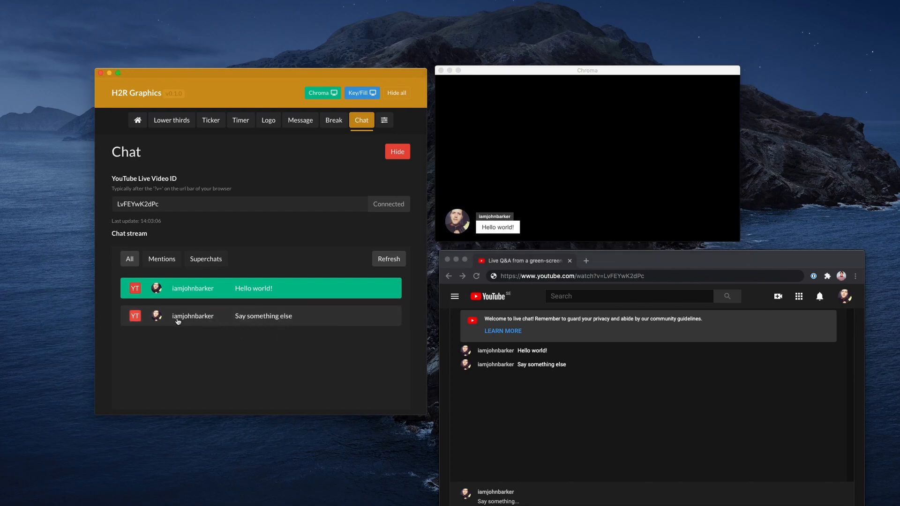
left_click(237, 318)
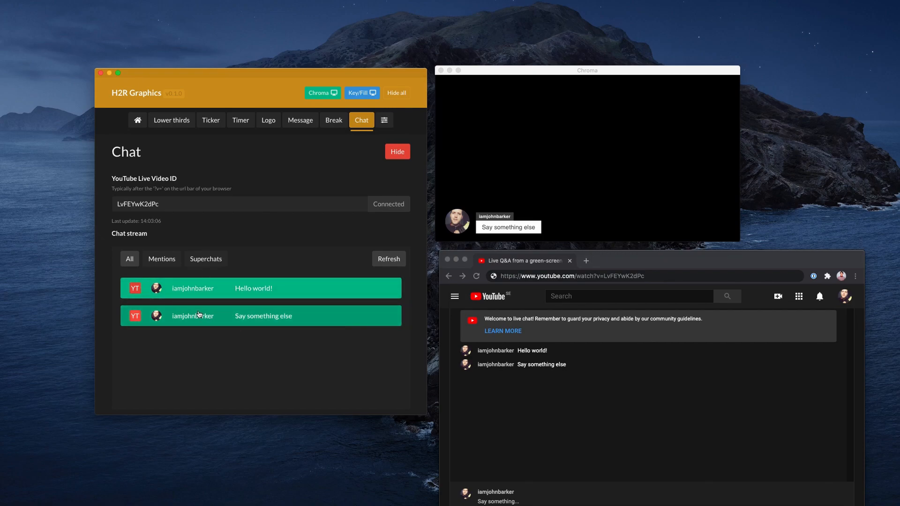
left_click(529, 502)
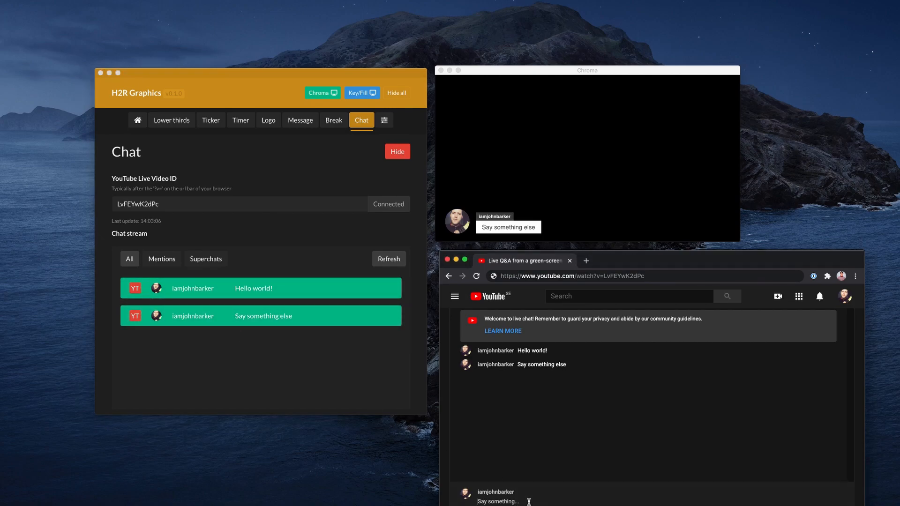
type("@her")
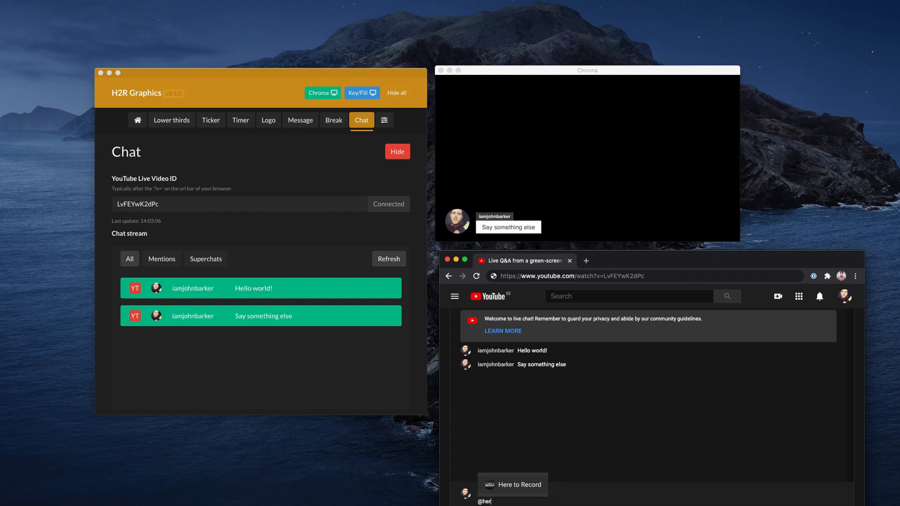
left_click(519, 489)
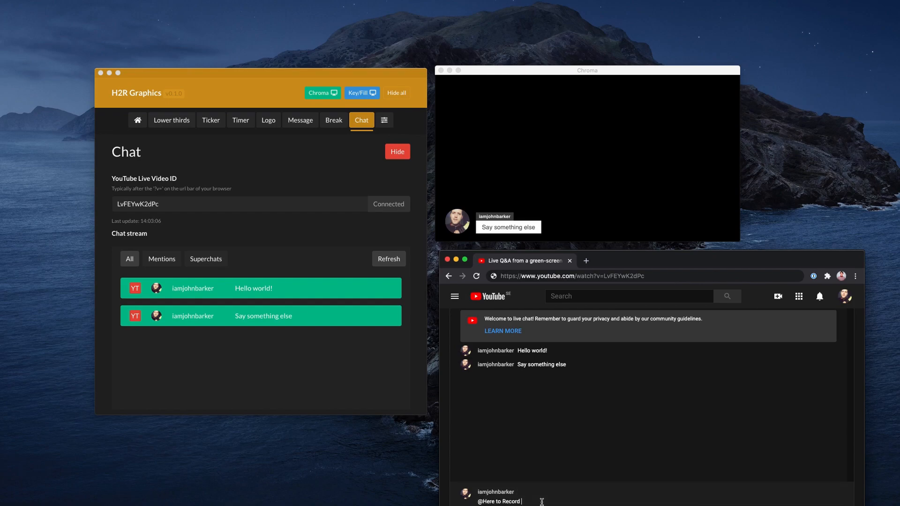
type("He")
key("Return")
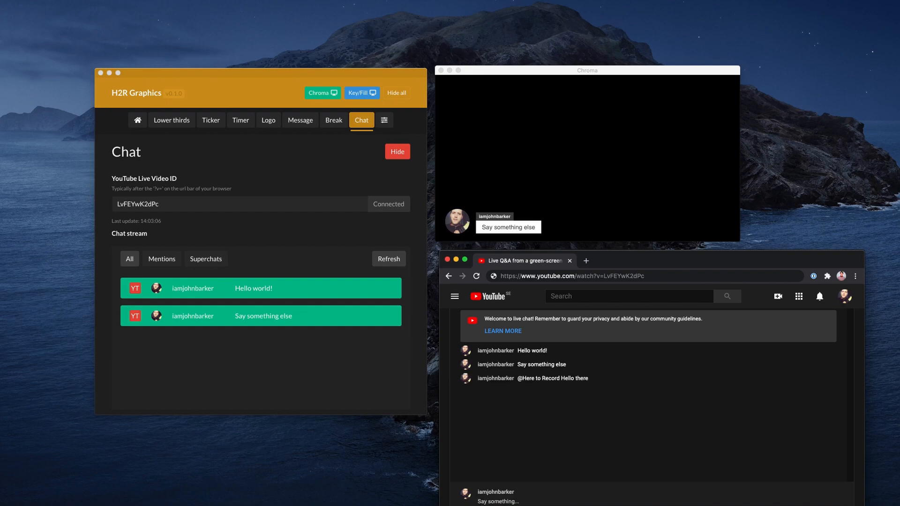
left_click(384, 257)
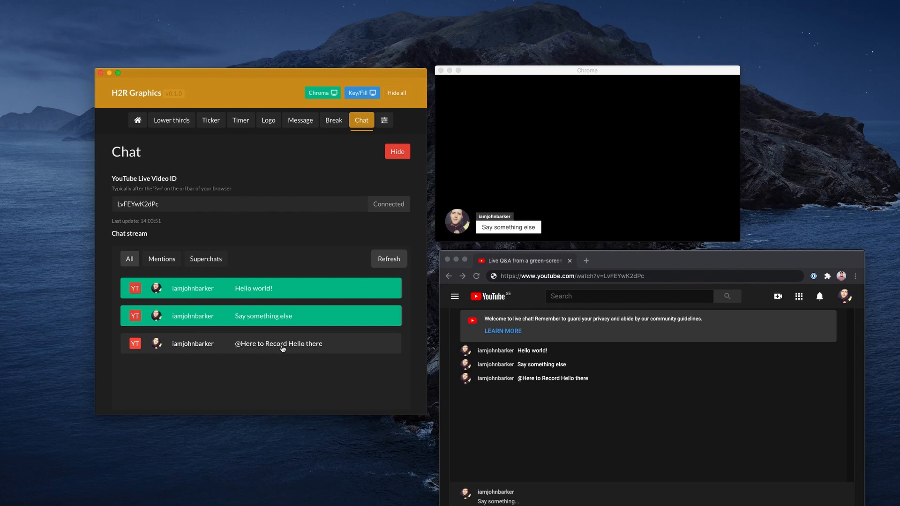
left_click(163, 261)
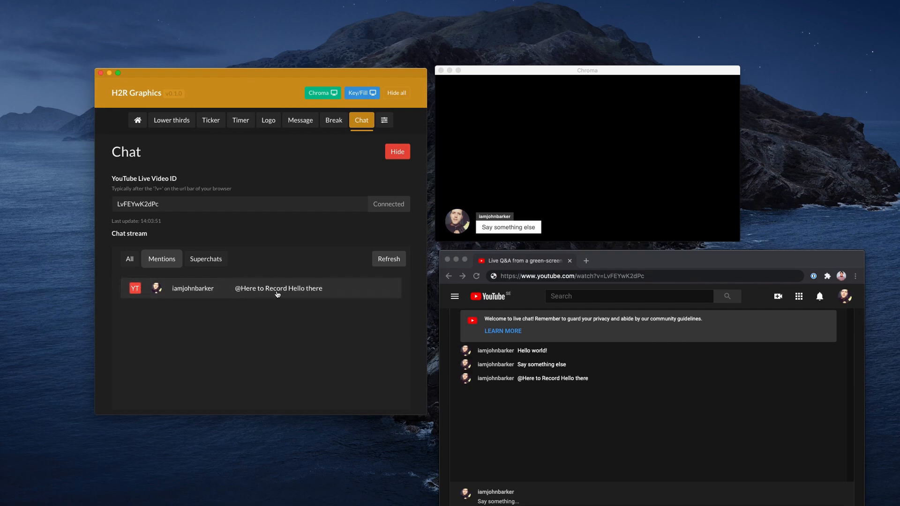
left_click(254, 295)
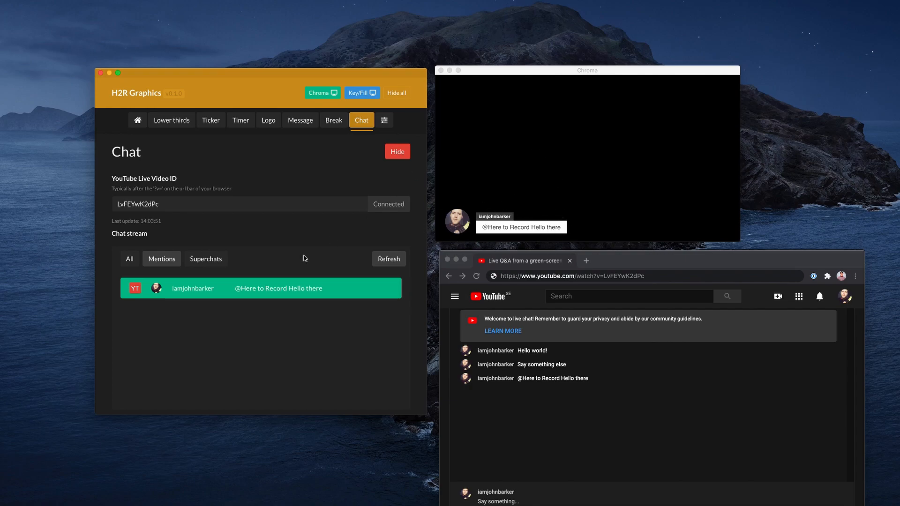
left_click(206, 260)
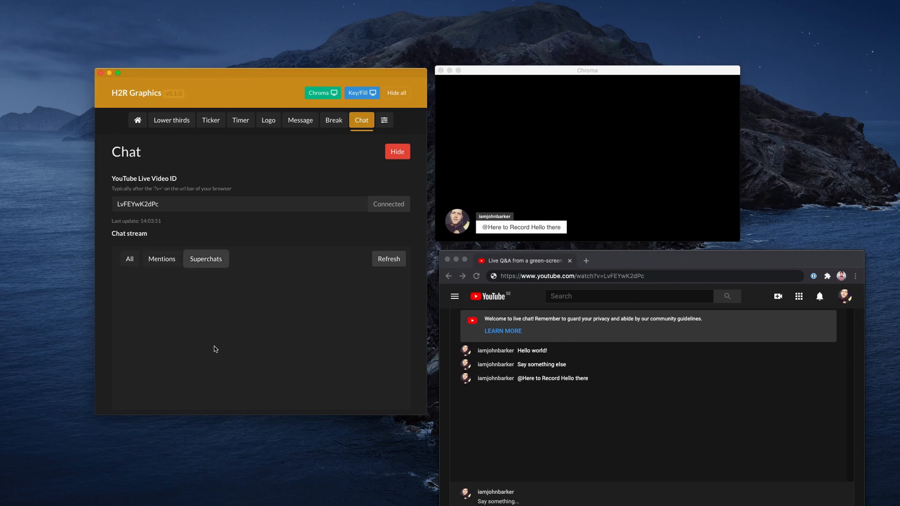
left_click(130, 259)
Set the chat's author text colour to light red (#ff7e79) and the author background colour to the web-safe tan CC9966
scroll(107, 285, "down", 4)
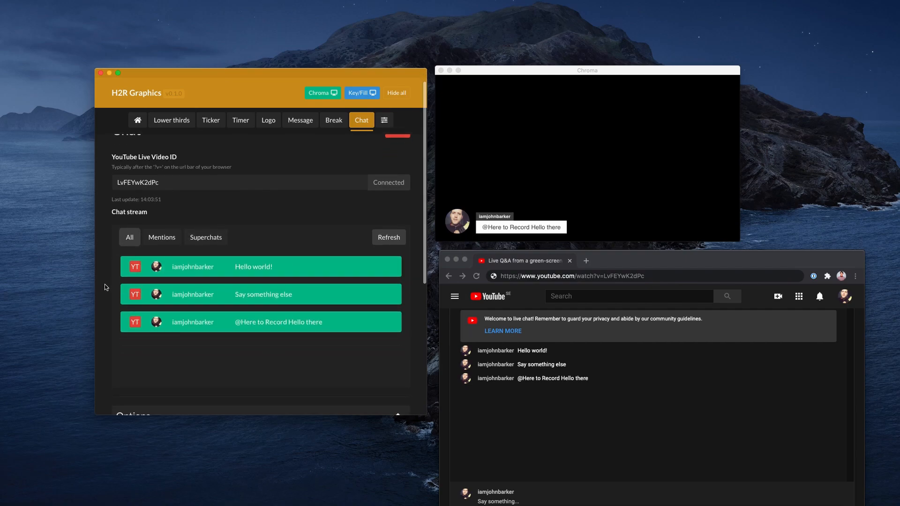
scroll(106, 288, "down", 4)
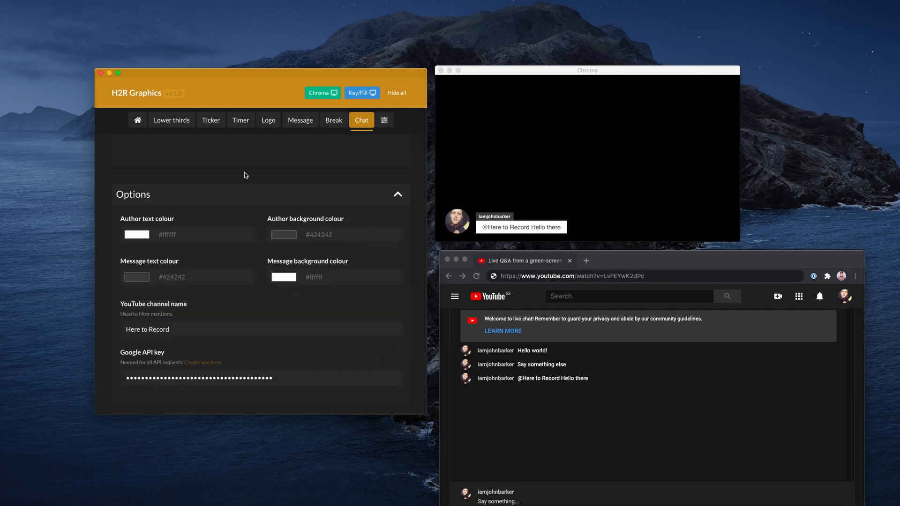
left_click(139, 237)
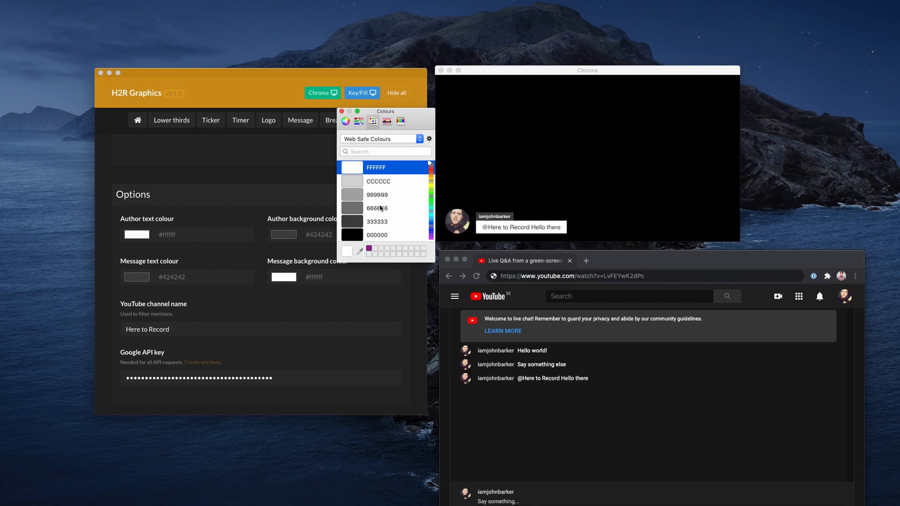
left_click(370, 224)
scroll(375, 202, "down", 5)
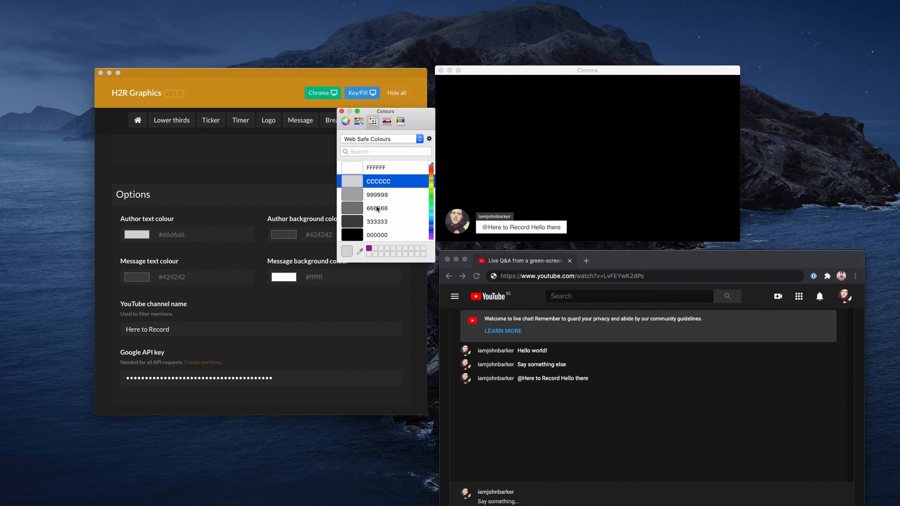
left_click(374, 222)
left_click(283, 234)
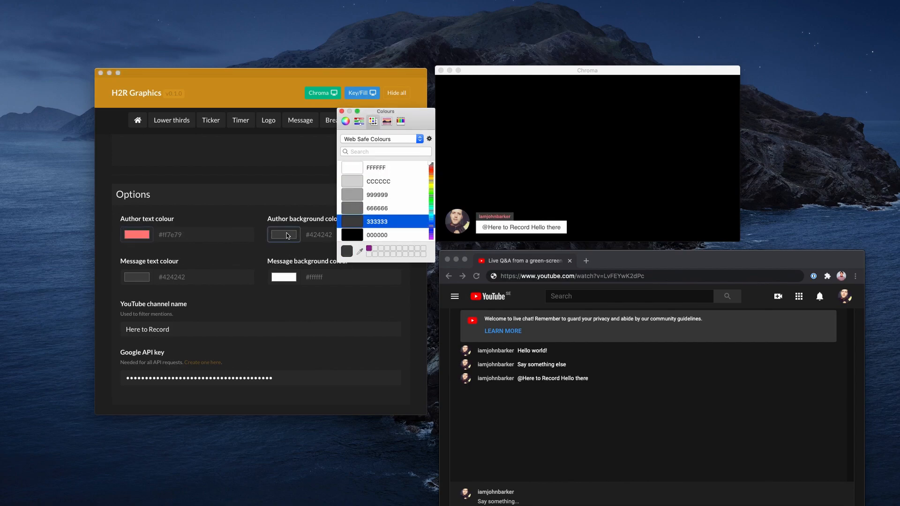
scroll(386, 209, "down", 5)
left_click(386, 210)
Set the chat's message text colour to pink (#ff52a9) and the message background colour to the web-safe 99CCCC, and close the colour picker
left_click(136, 277)
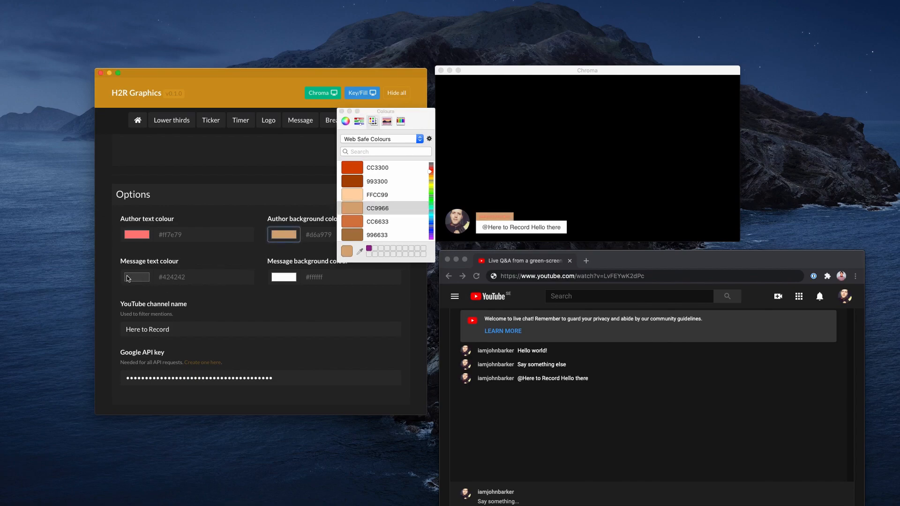
scroll(375, 201, "down", 5)
left_click(373, 197)
left_click(283, 277)
scroll(378, 206, "down", 5)
left_click(378, 223)
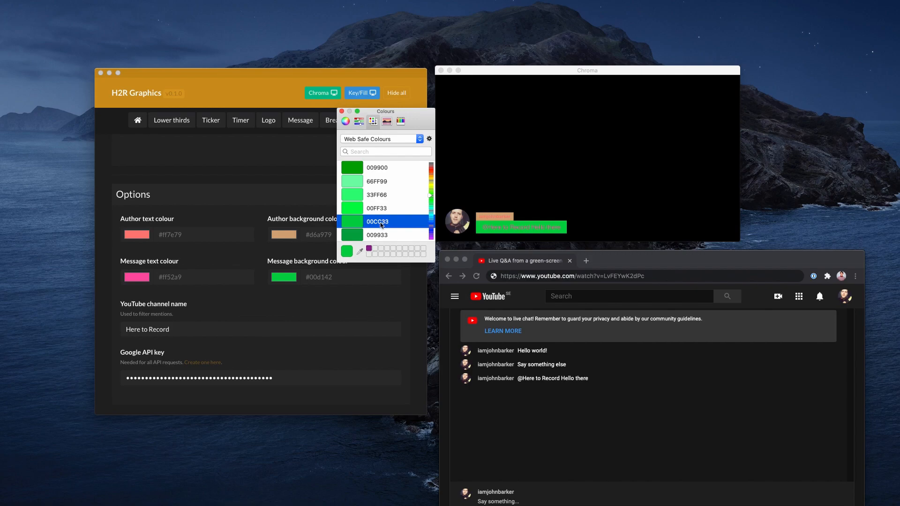
scroll(382, 225, "down", 5)
left_click(378, 221)
left_click(524, 195)
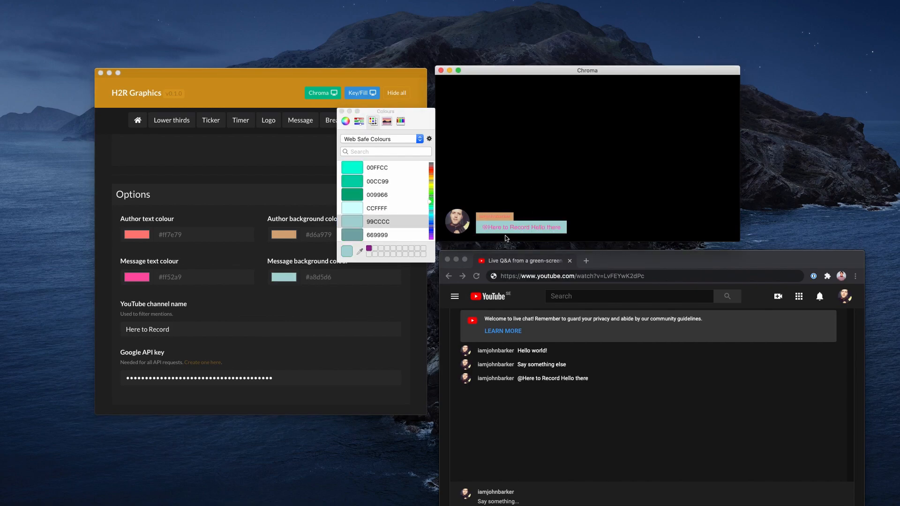
left_click(342, 112)
scroll(416, 245, "up", 10)
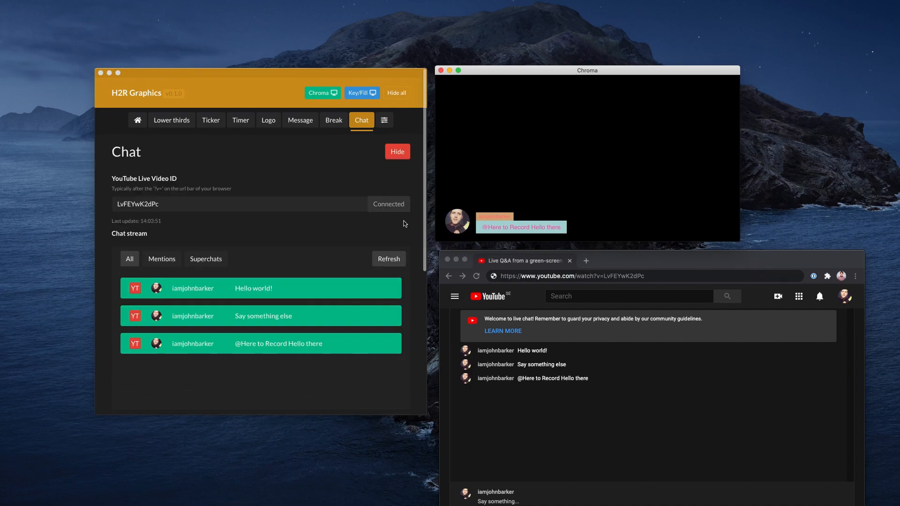
double_click(121, 153)
left_click(189, 162)
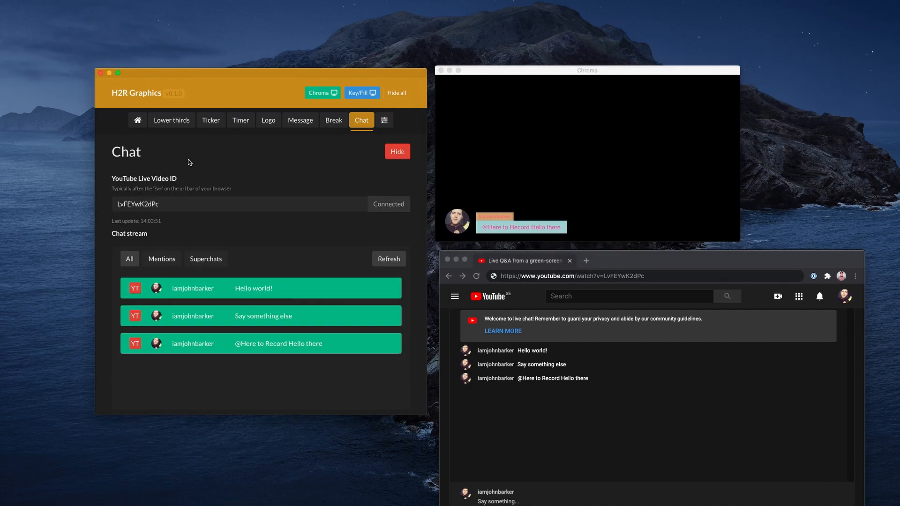
left_click_drag(112, 222, 177, 225)
left_click(177, 226)
Open the general settings and examine the available OSC address options and the OSC port
left_click(384, 120)
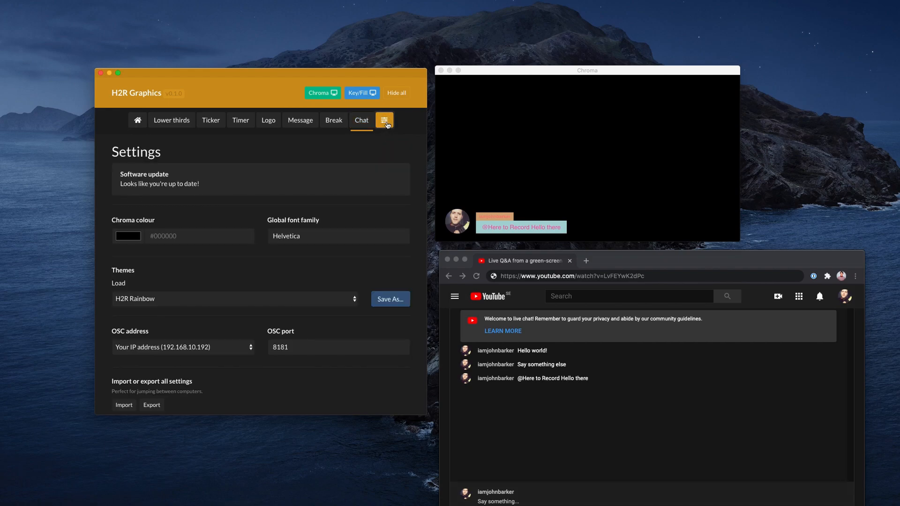
scroll(161, 280, "down", 1)
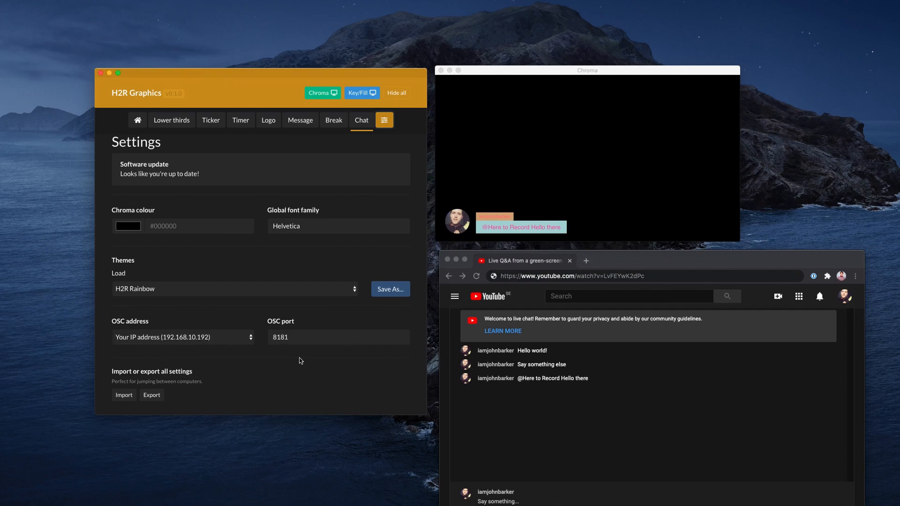
left_click(190, 342)
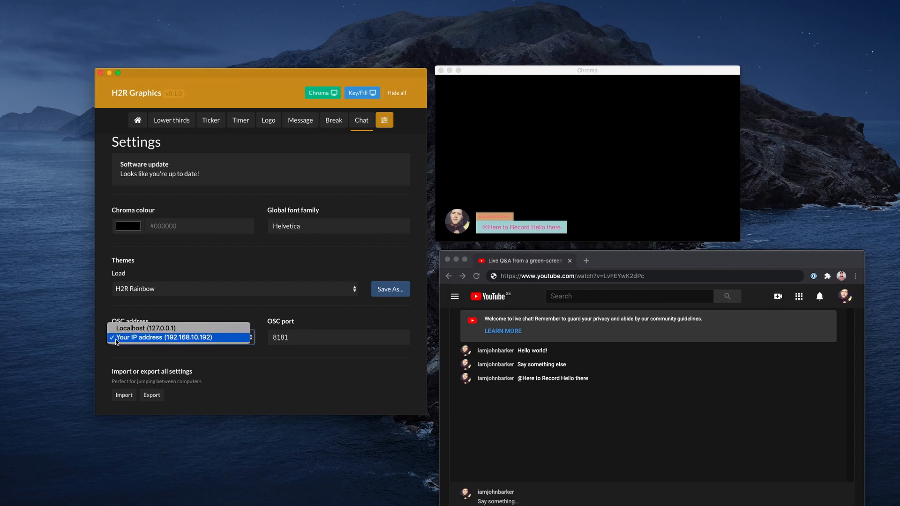
left_click(150, 343)
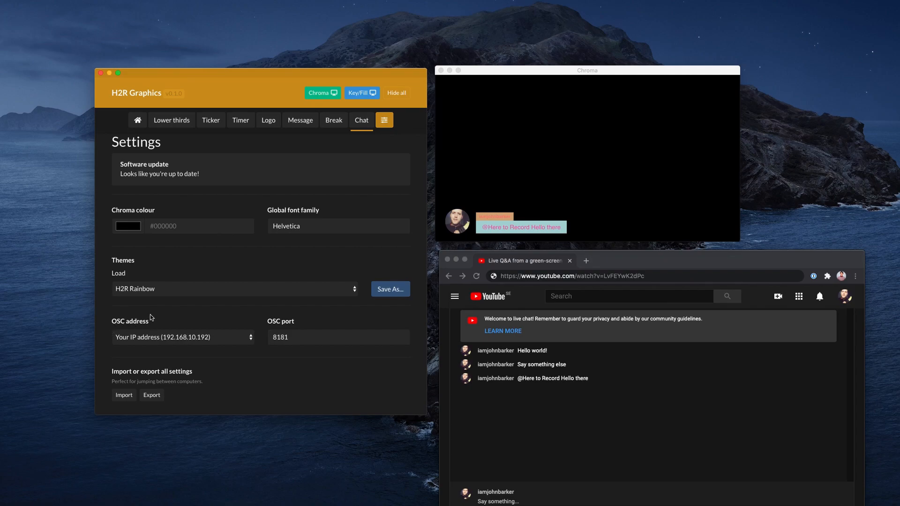
scroll(151, 317, "up", 1)
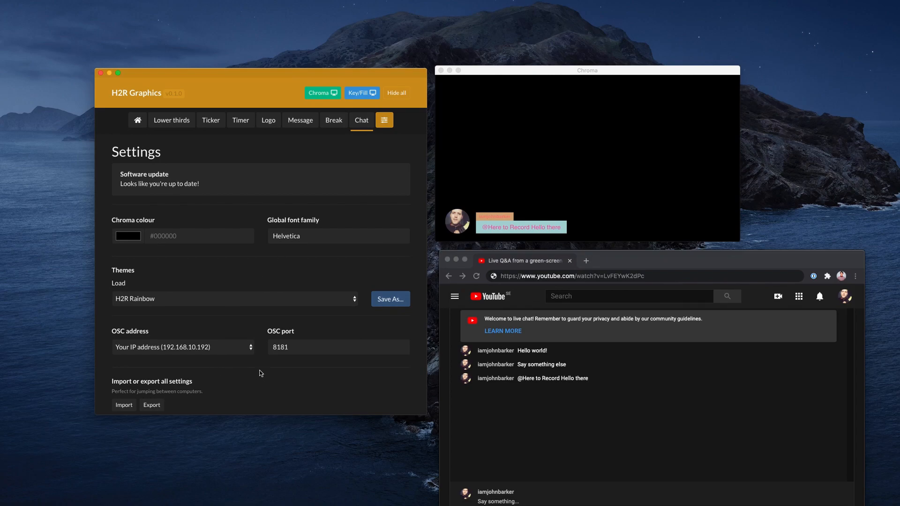
left_click(190, 349)
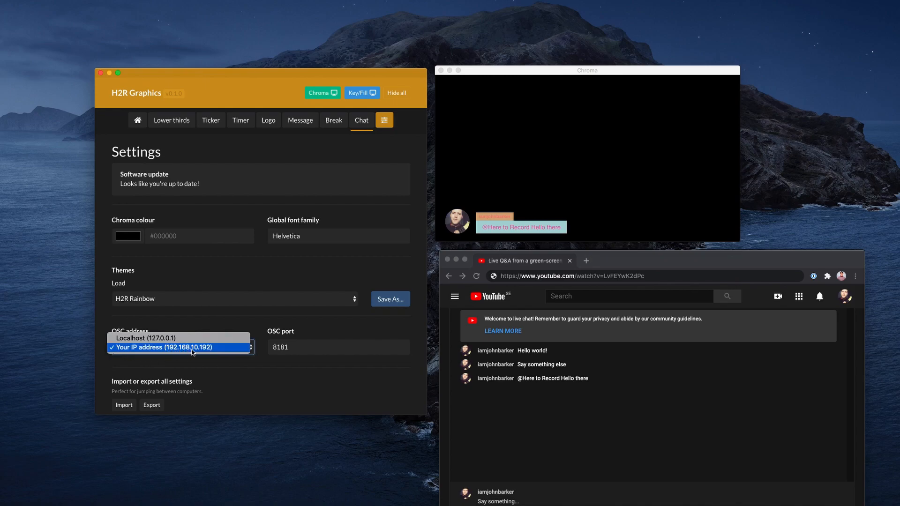
left_click(169, 350)
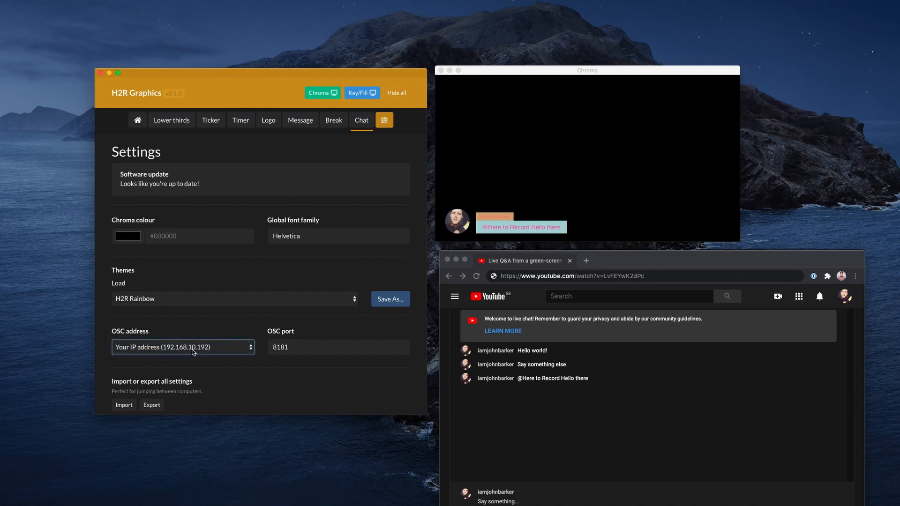
left_click(228, 369)
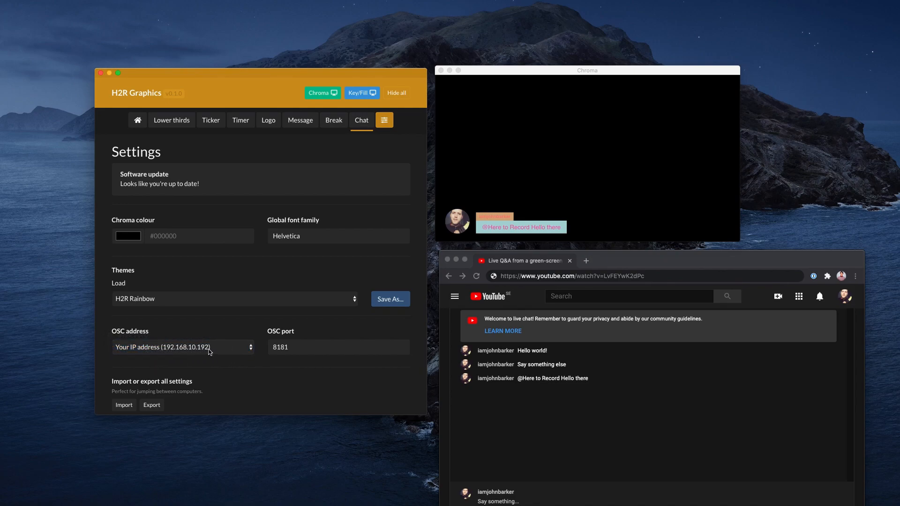
left_click_drag(304, 347, 275, 332)
left_click(336, 331)
Switch the loaded theme to No theme and load the built-in H2R Rounded theme
left_click(240, 302)
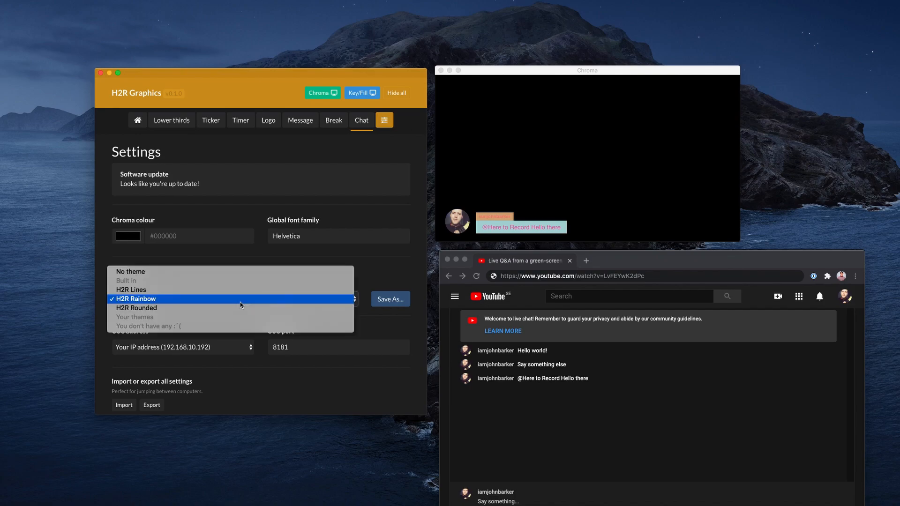
left_click(197, 271)
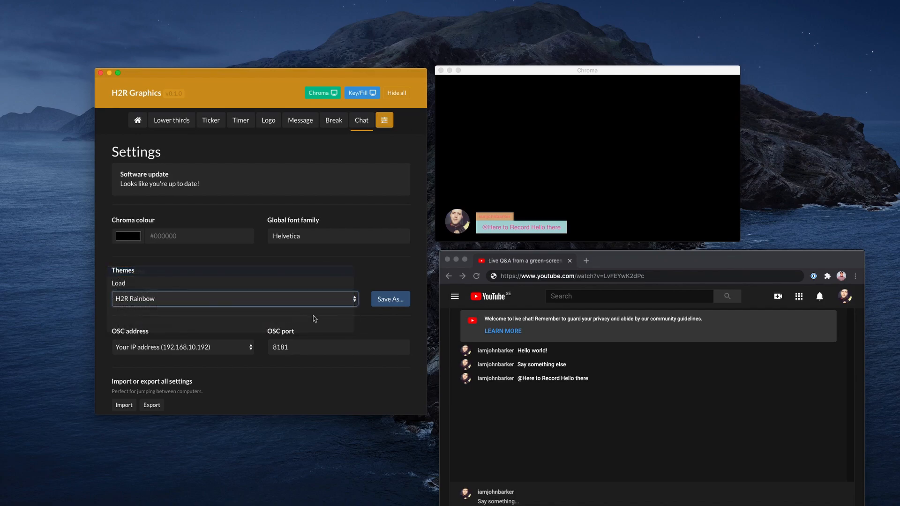
left_click(322, 305)
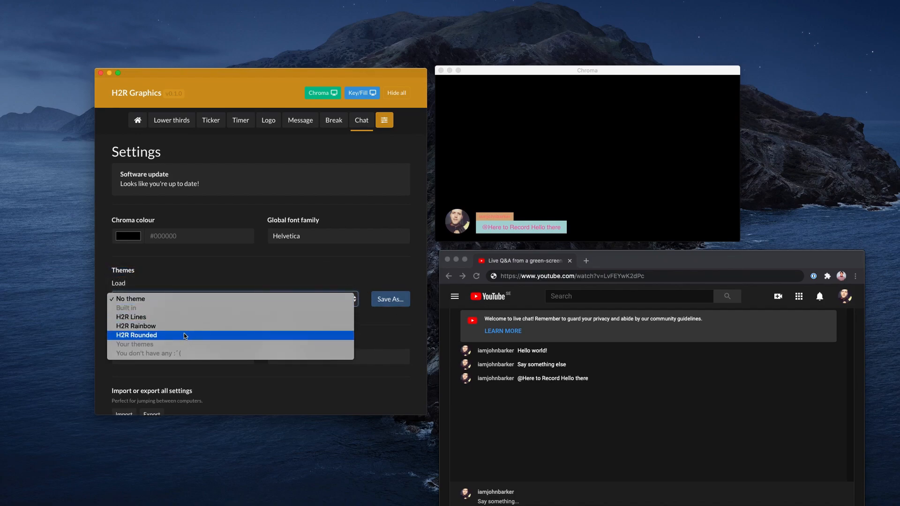
left_click(184, 333)
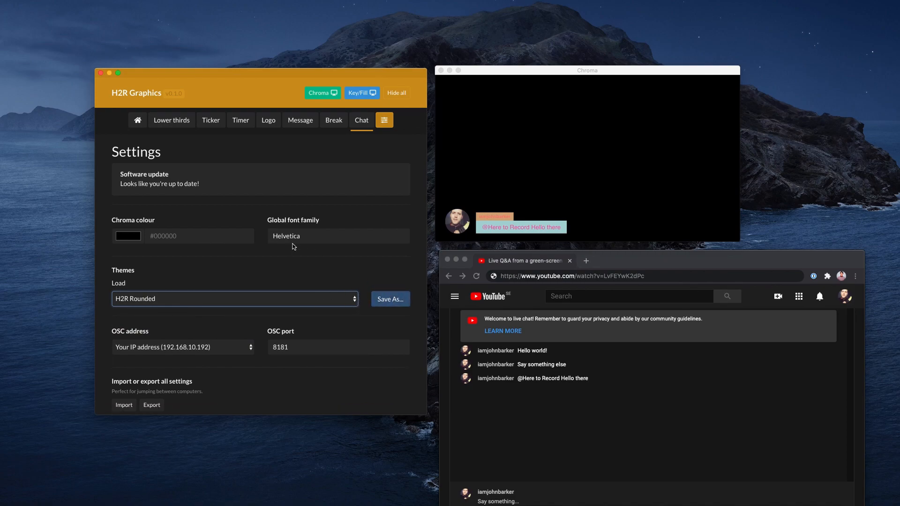
Save the current look as a custom theme named "My theme" and delete that theme again
left_click(398, 300)
type("My theme")
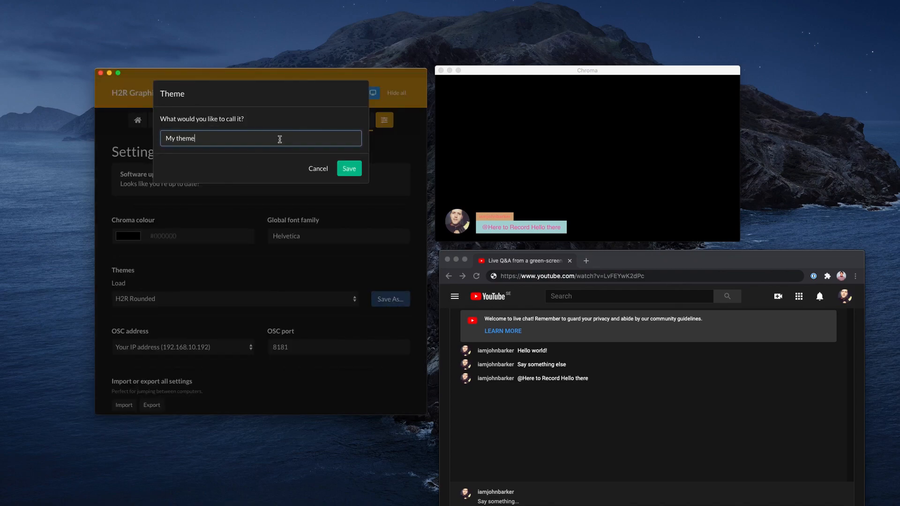
left_click(342, 169)
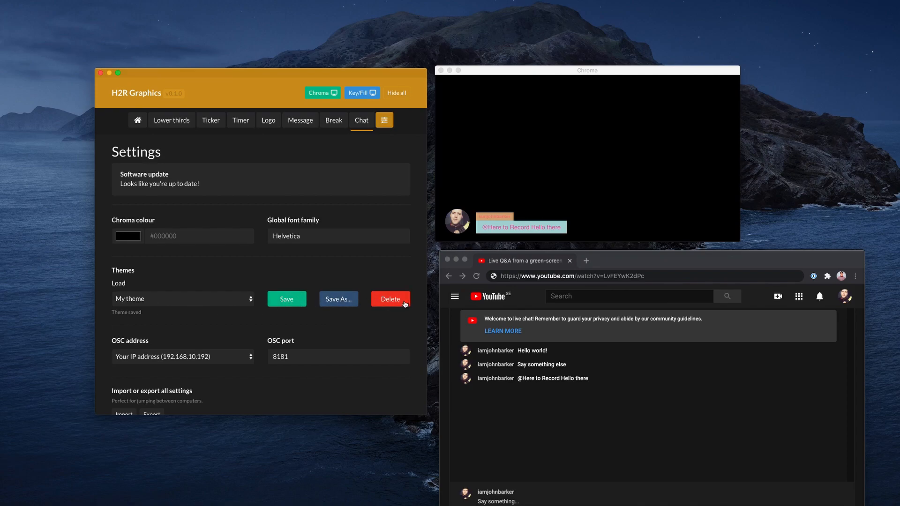
left_click(390, 302)
Check the list of themes and load the built-in H2R Rainbow theme
left_click(178, 299)
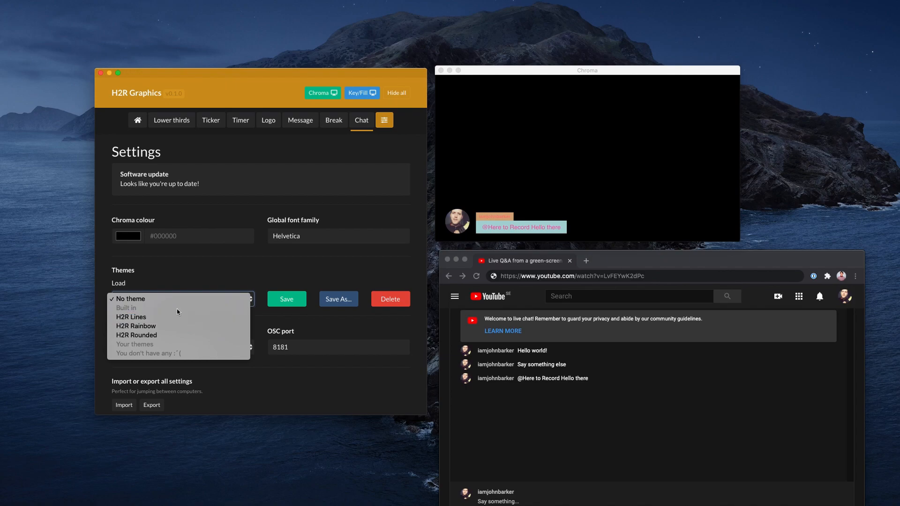
left_click(285, 272)
left_click(188, 299)
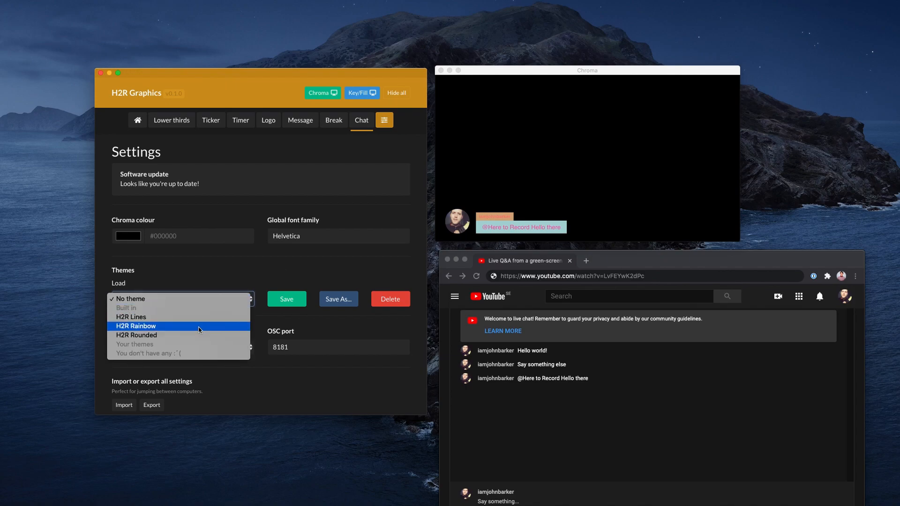
left_click(141, 326)
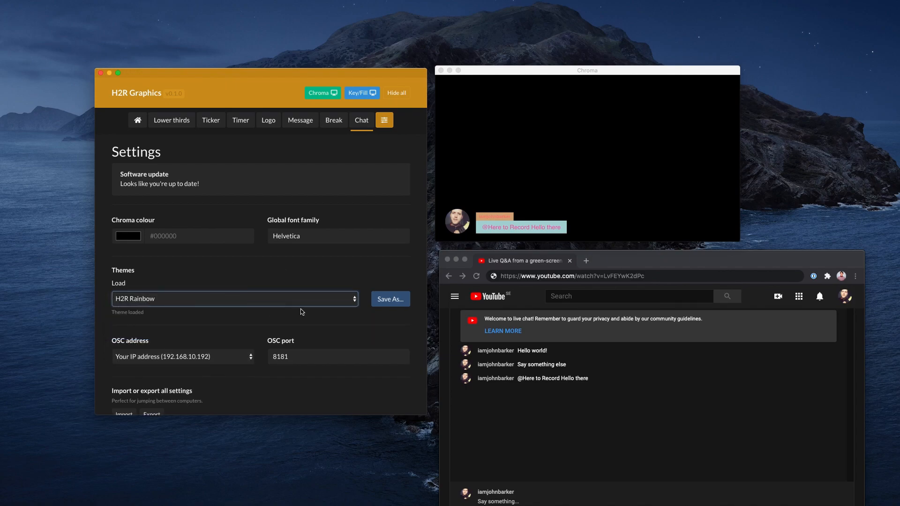
Save the current look as a custom theme named "My other theme"
left_click(382, 303)
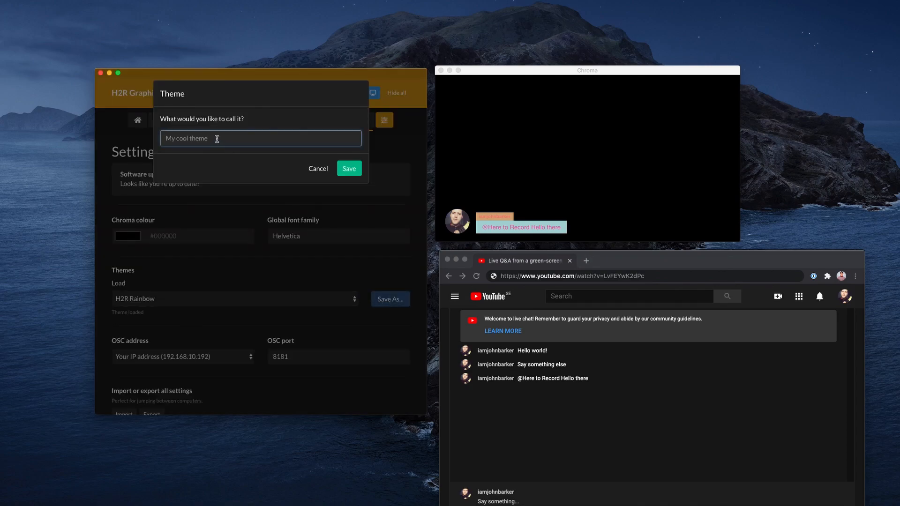
type("My other theme")
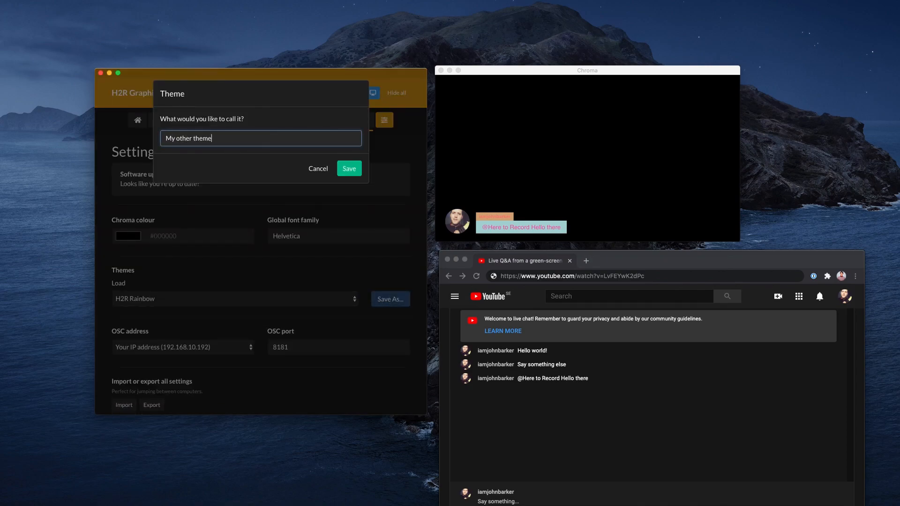
left_click(349, 173)
Check the custom theme in the theme list and save "My other theme" again, keeping it selected
left_click(162, 297)
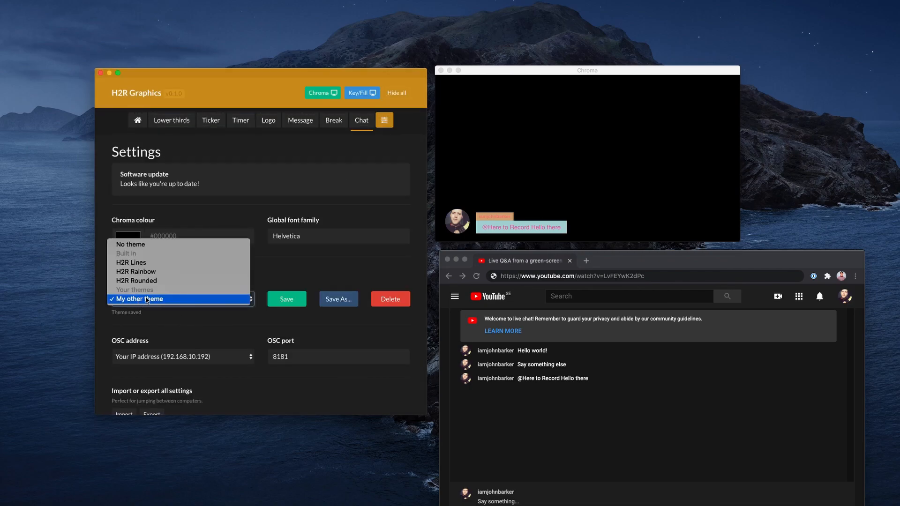
left_click(173, 311)
left_click(213, 279)
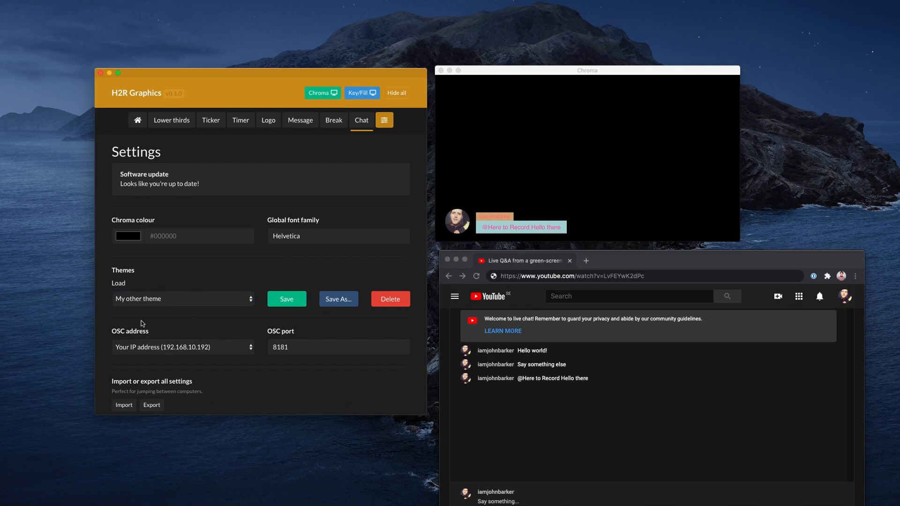
left_click(282, 305)
left_click(136, 300)
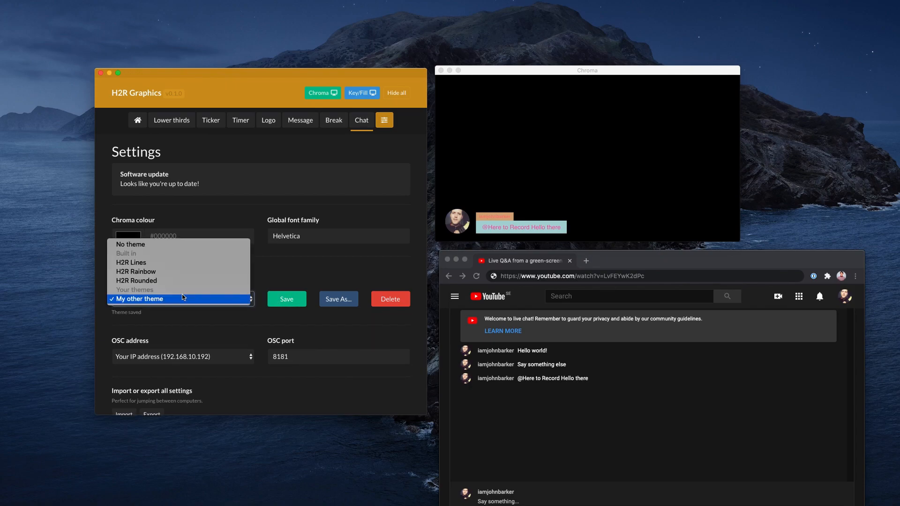
left_click(237, 307)
left_click_drag(112, 271, 140, 273)
left_click(141, 274)
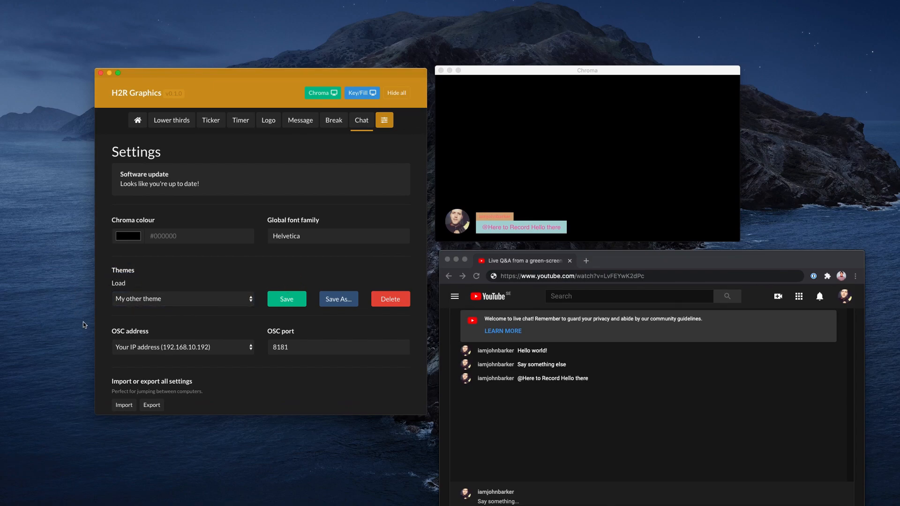
Delete the custom theme "My other theme" and load the built-in H2R Rainbow theme
left_click(389, 301)
left_click(168, 300)
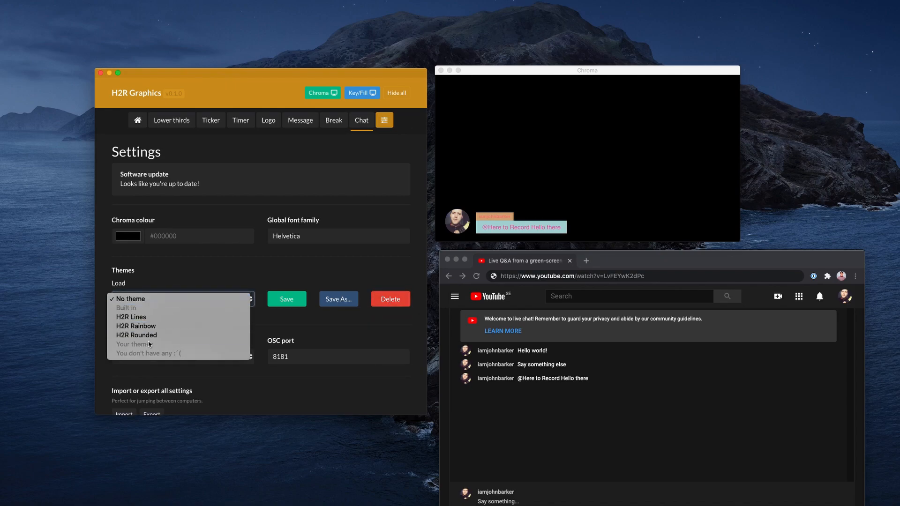
left_click(156, 327)
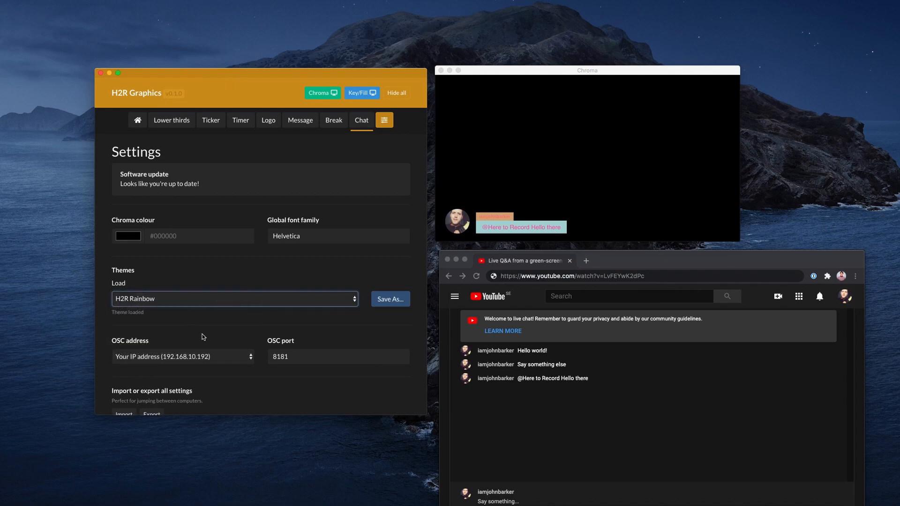
left_click(383, 320)
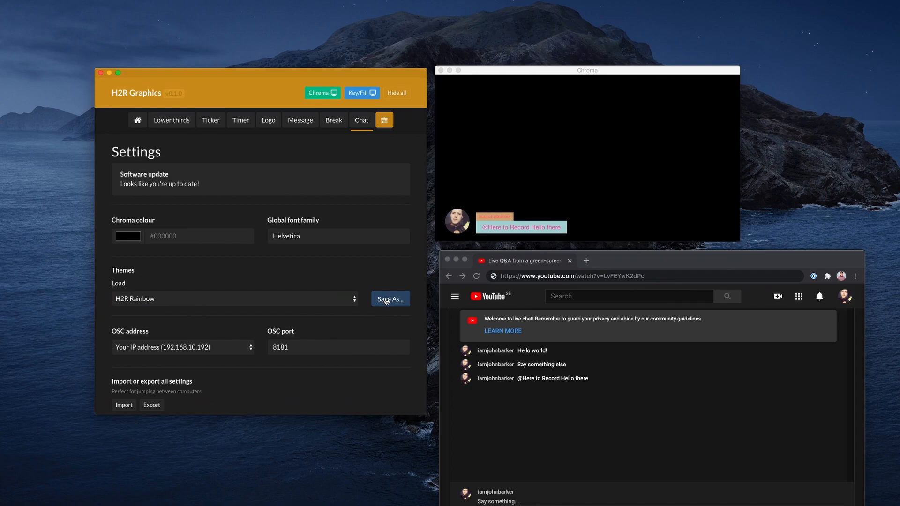
left_click(341, 301)
left_click(308, 295)
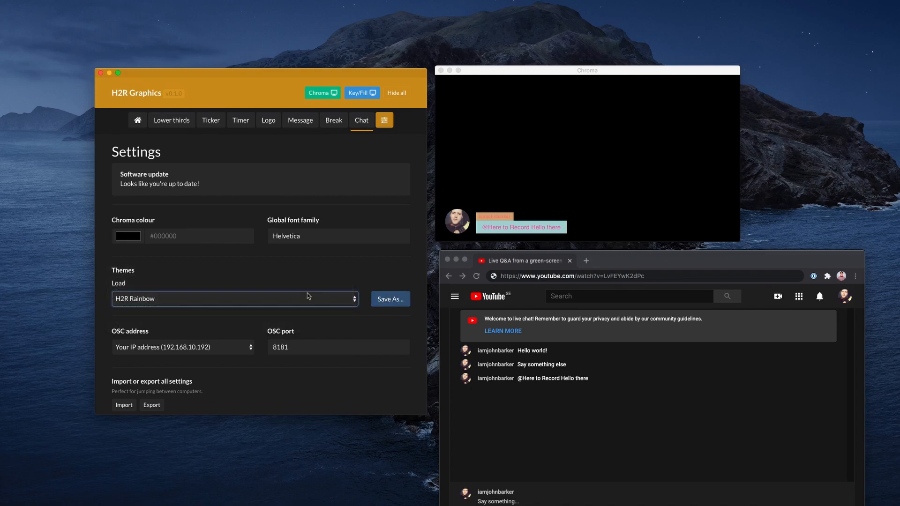
double_click(124, 272)
left_click(182, 274)
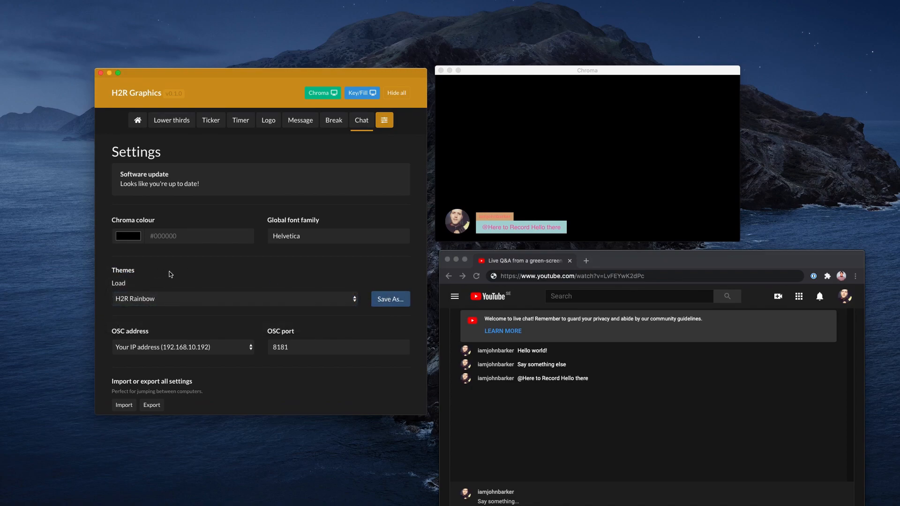
Open the Message graphic's settings and enlarge the message text box to make room for several lines
left_click(300, 120)
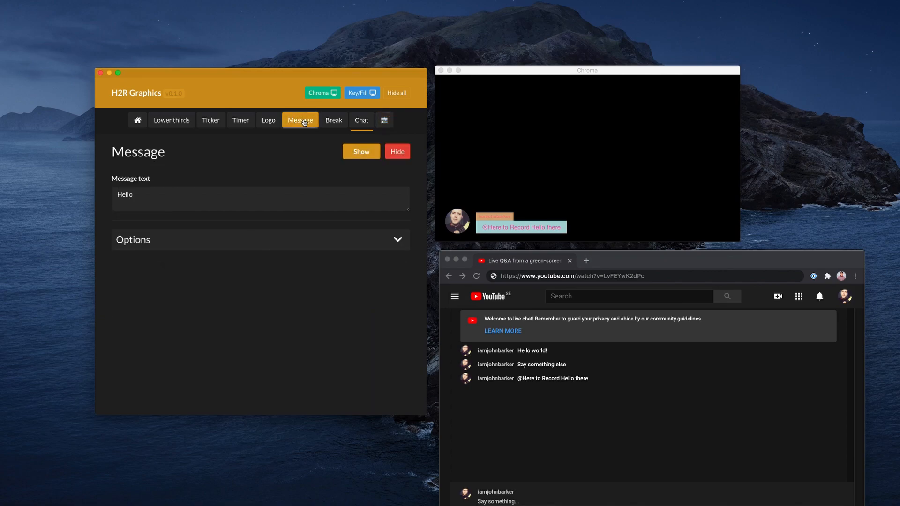
left_click(159, 201)
key("super+a")
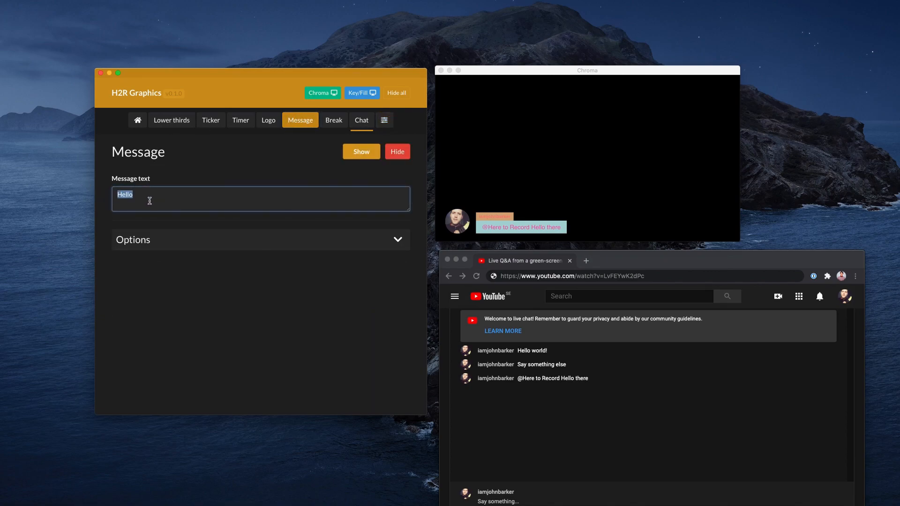
left_click_drag(409, 214, 396, 256)
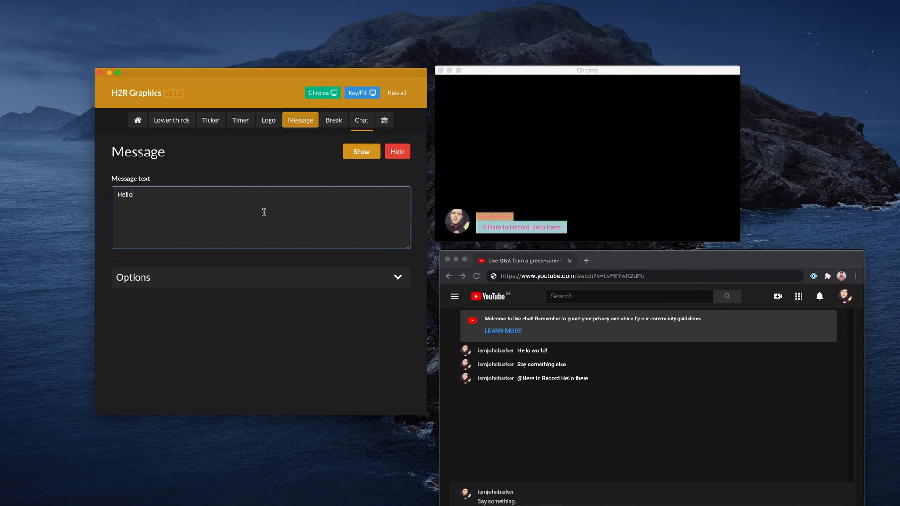
Add the lines "thejrhje", "ehjhsdjfh" and "dsfjhsdjfh" below "Hello" and show the multi-line message on the output
left_click(252, 209)
key("Return")
type("thejrhje")
key("Return")
type("ehjhsdjfh")
key("Return")
type("dsfjhsdjfh")
left_click(361, 152)
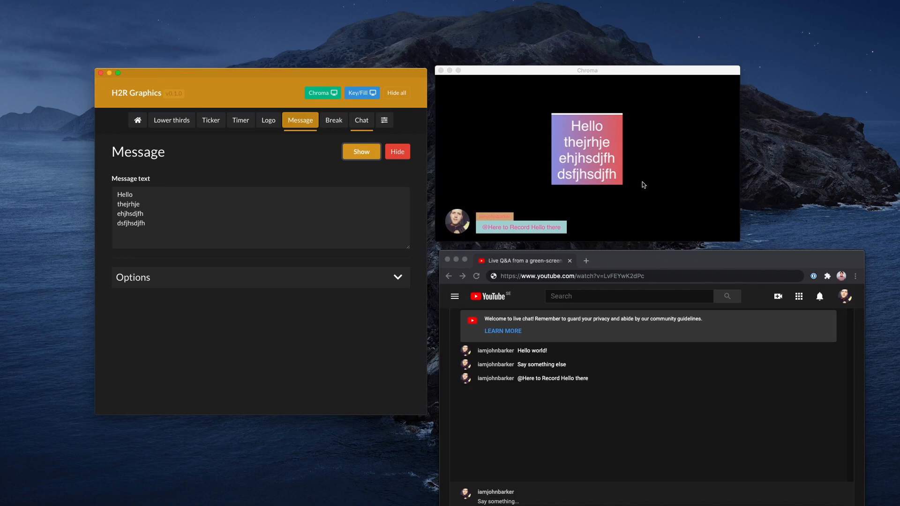
Replace the whole message text with "LIVE" and show it on the output
left_click_drag(181, 235, 111, 188)
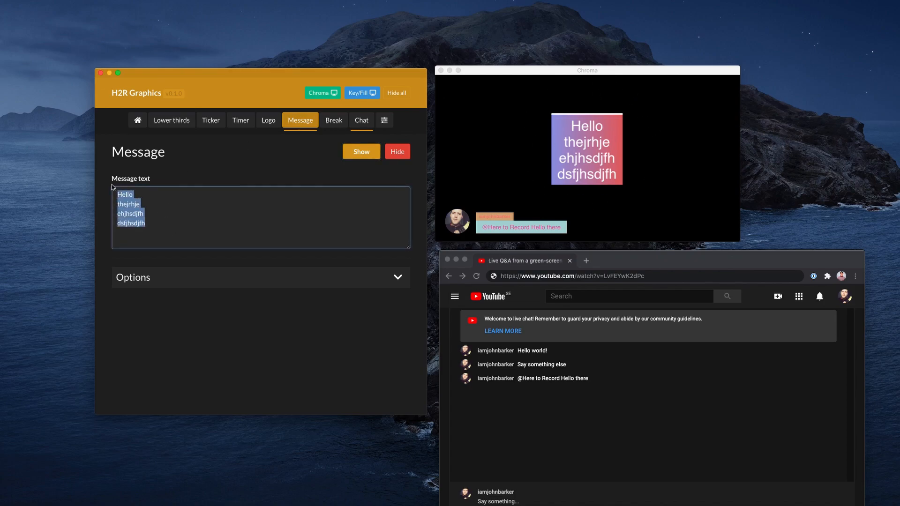
key("BackSpace")
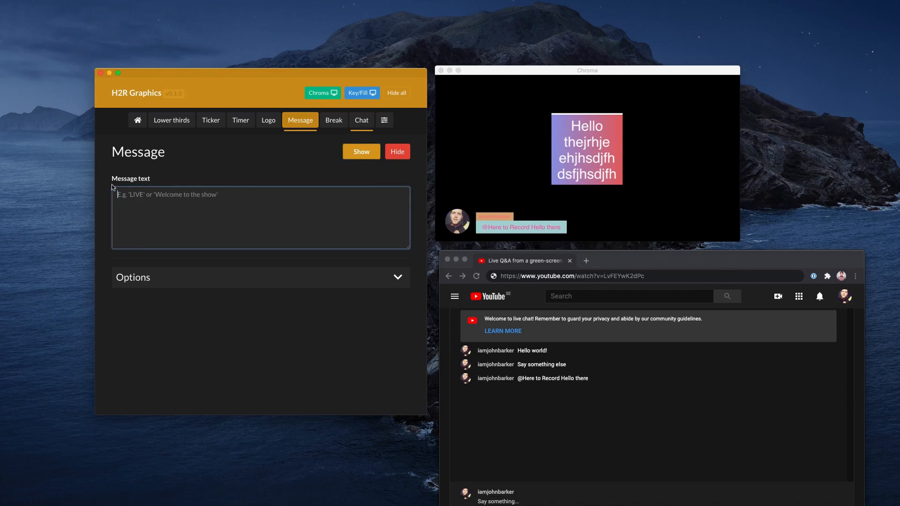
type("LIVE")
left_click(361, 152)
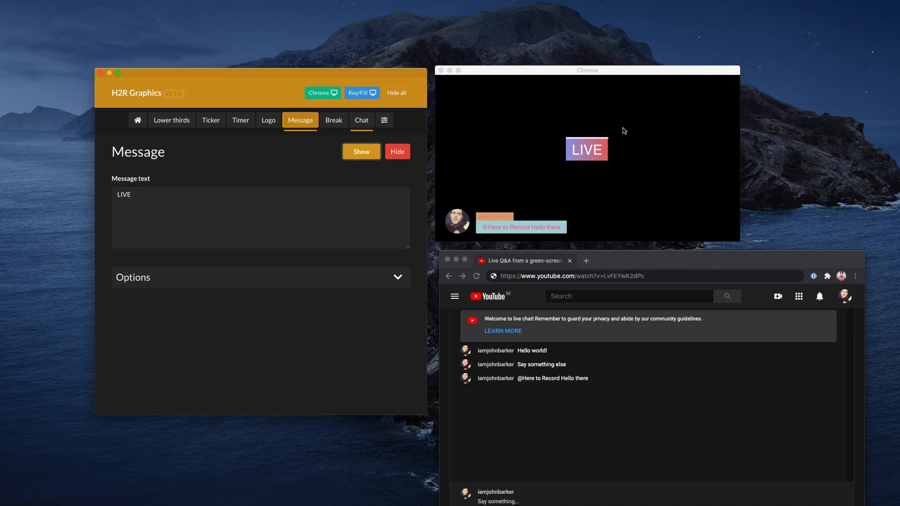
Review the ticker's items and its expanded options for colours, size, speed and vertical offset
left_click(212, 122)
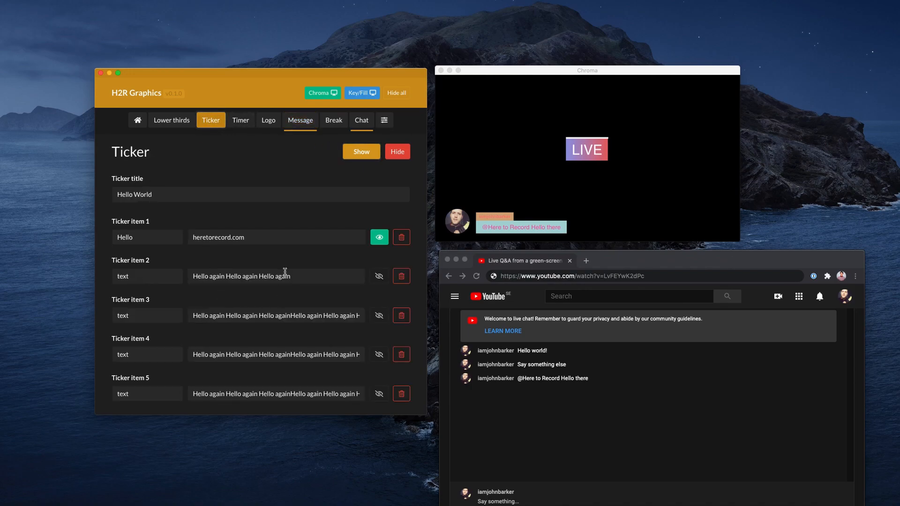
scroll(284, 272, "down", 3)
left_click(233, 392)
scroll(230, 328, "down", 10)
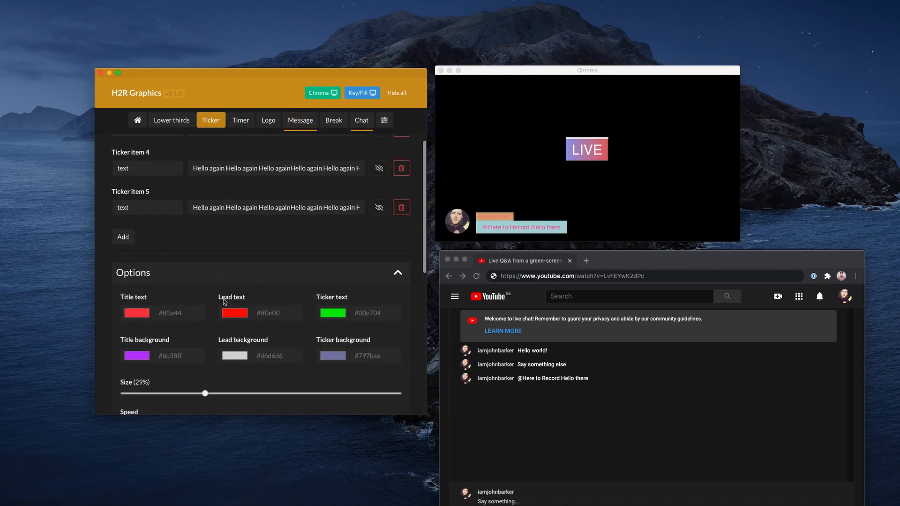
left_click(234, 364)
scroll(239, 279, "up", 6)
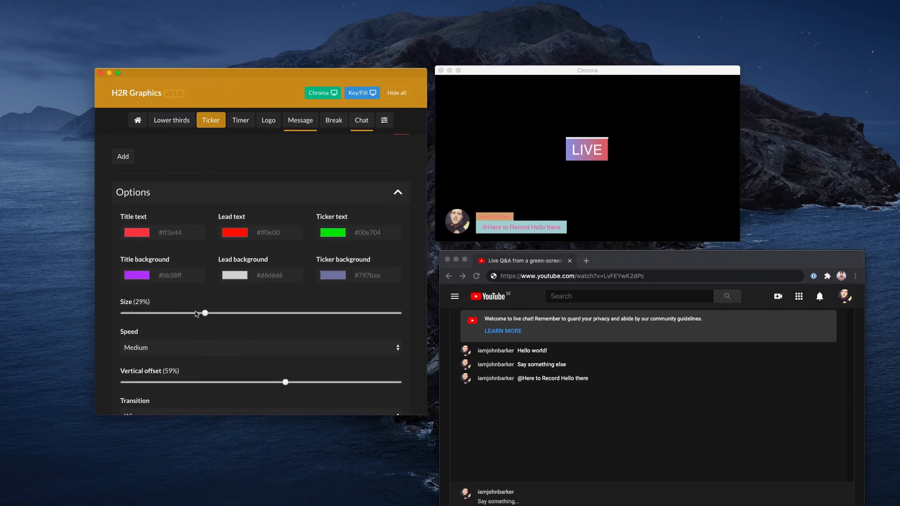
scroll(198, 260, "up", 8)
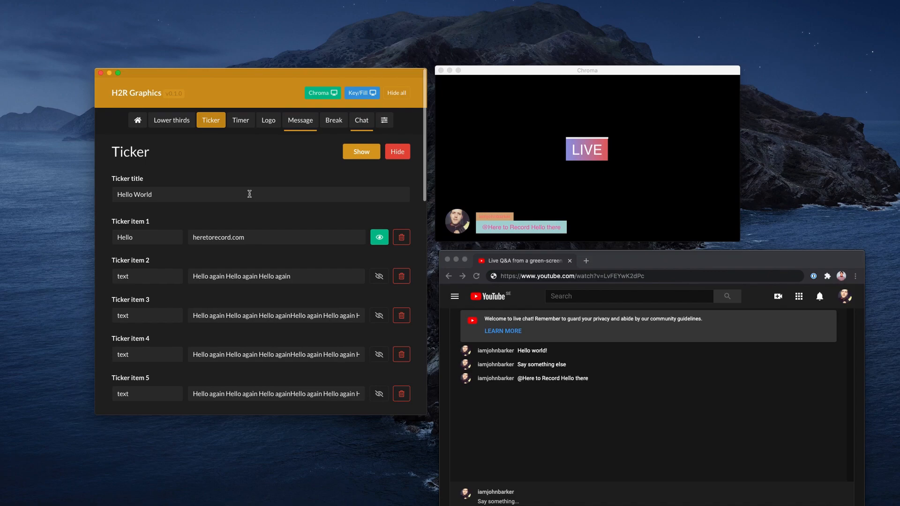
Review the home page's latest updates link and the line about feature requests and bugs
left_click(137, 120)
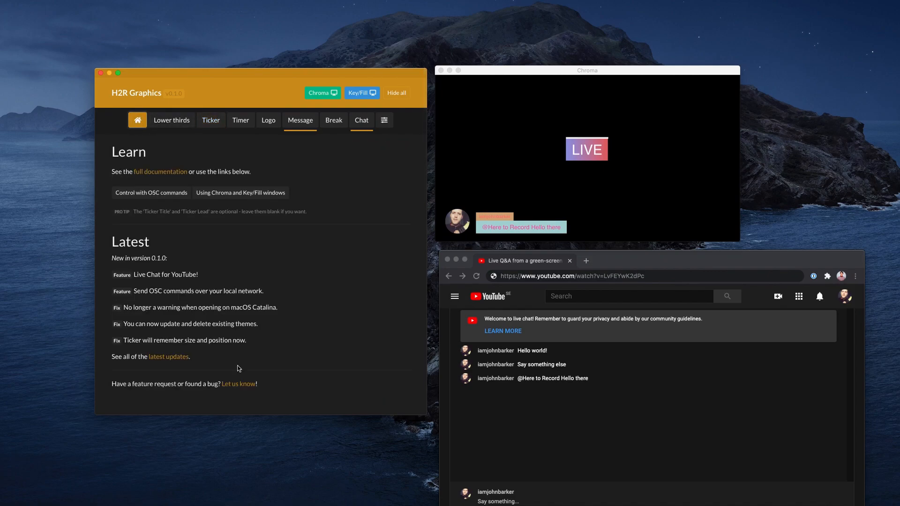
left_click_drag(112, 355, 224, 360)
left_click(204, 360)
left_click_drag(112, 384, 276, 387)
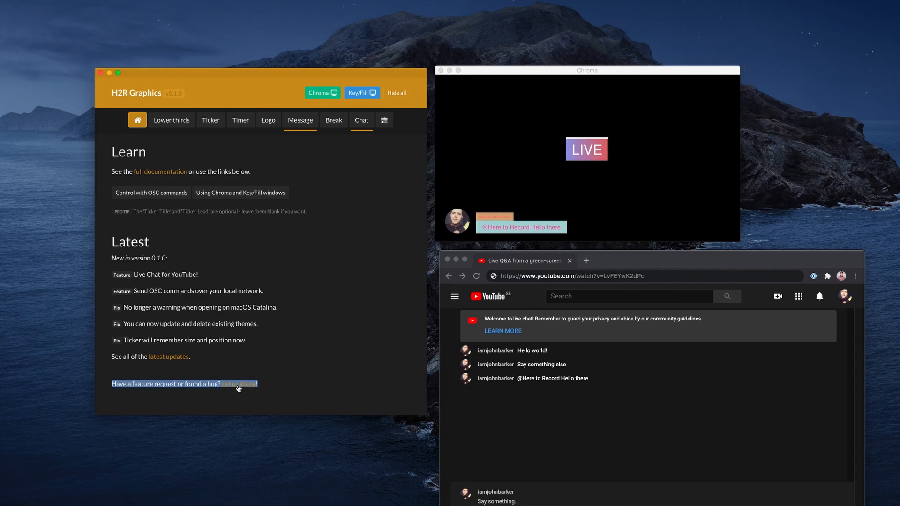